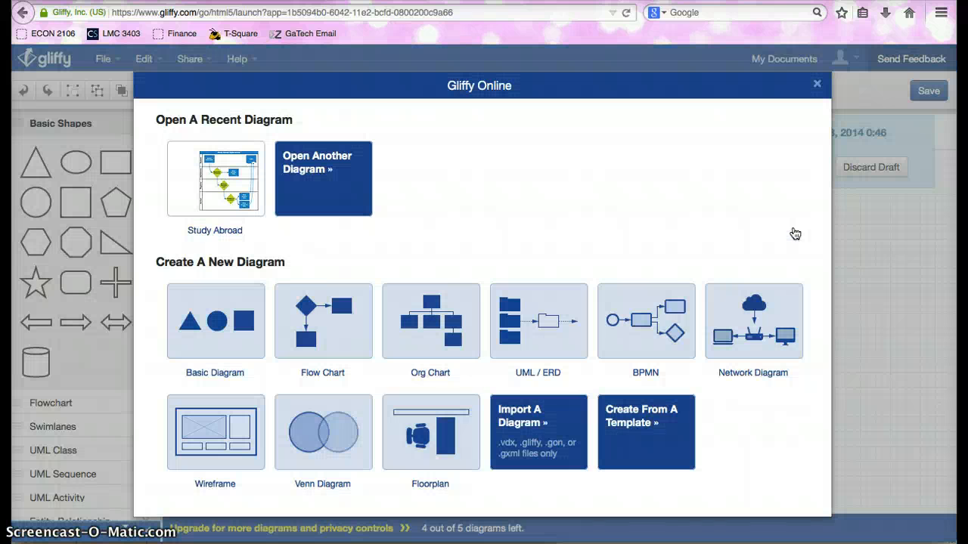
- Create a new Flow Chart diagram, then preview the previously saved draft and discard it
click(333, 319)
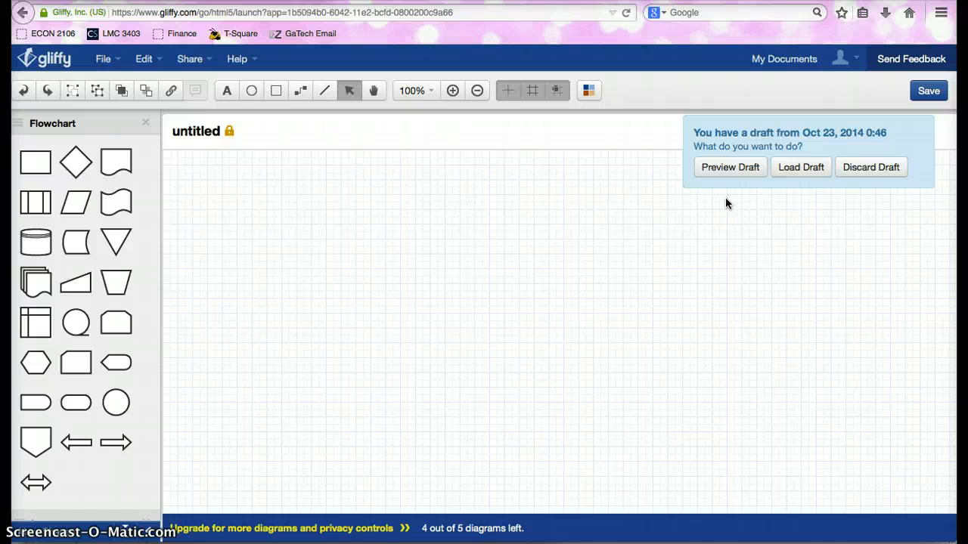
click(732, 174)
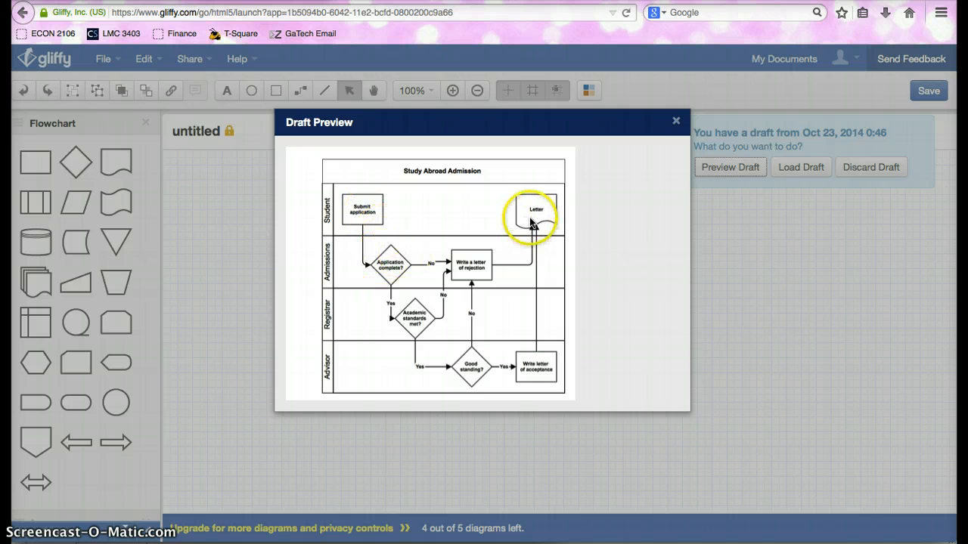
click(678, 130)
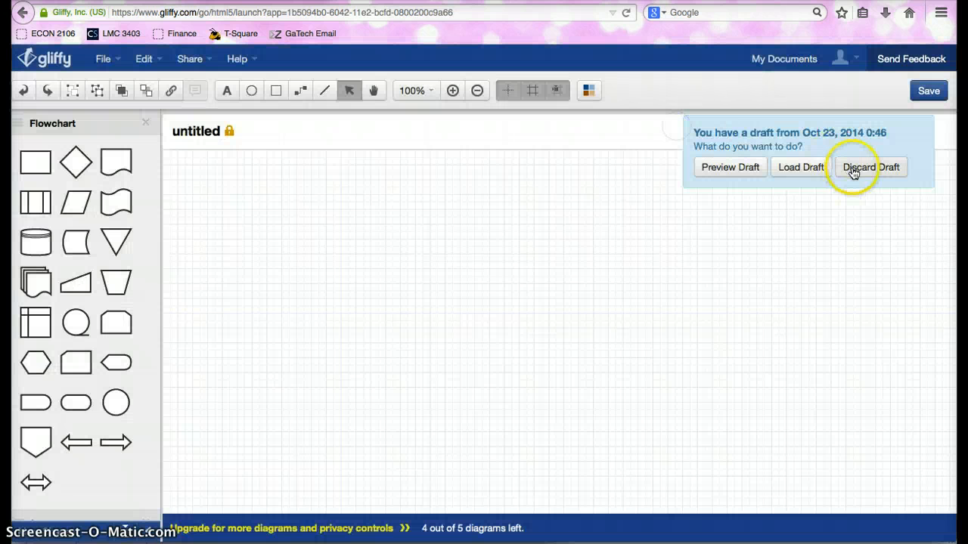
click(854, 169)
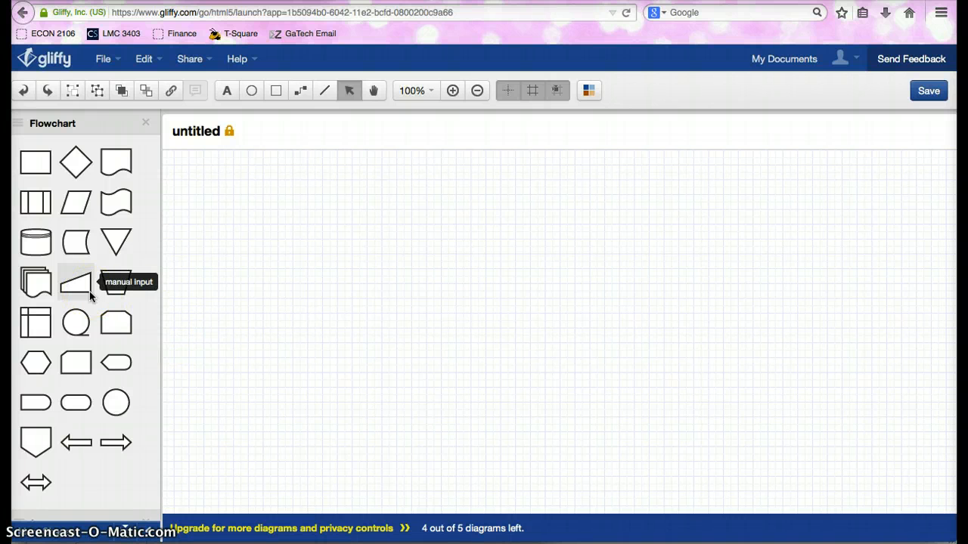
- Place a horizontal single-lane swimlane near the top of the canvas and shorten it to a bit under half its height
scroll(90, 296, down, 10)
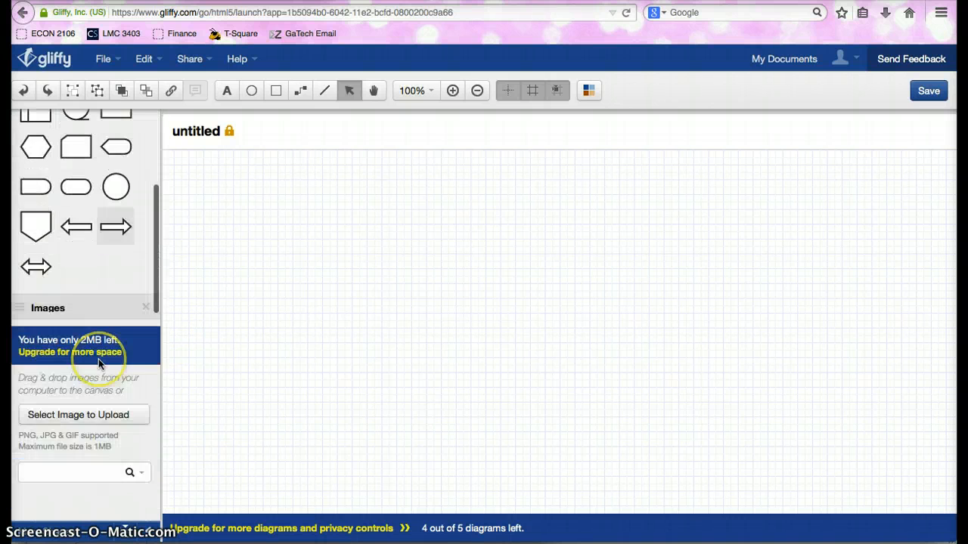
drag(105, 372, 254, 156)
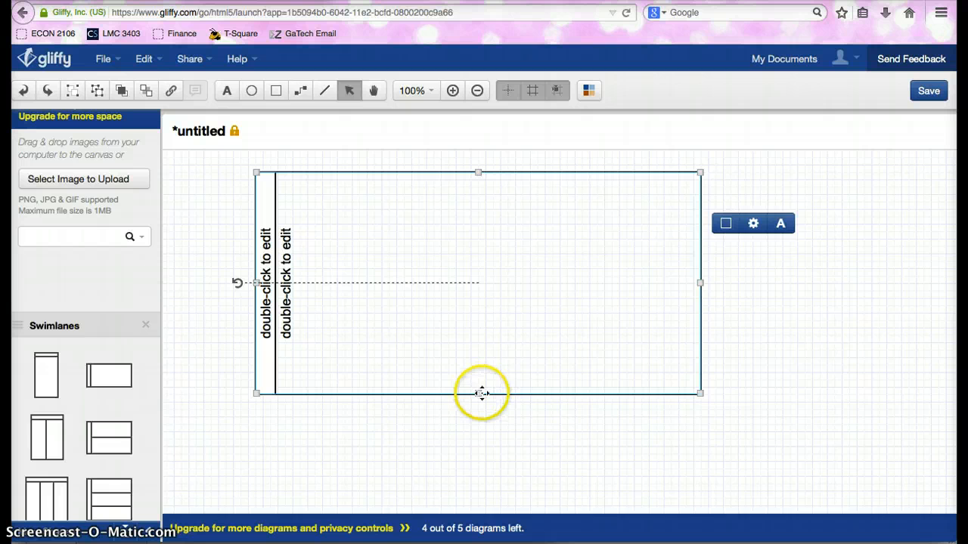
drag(476, 392, 476, 393)
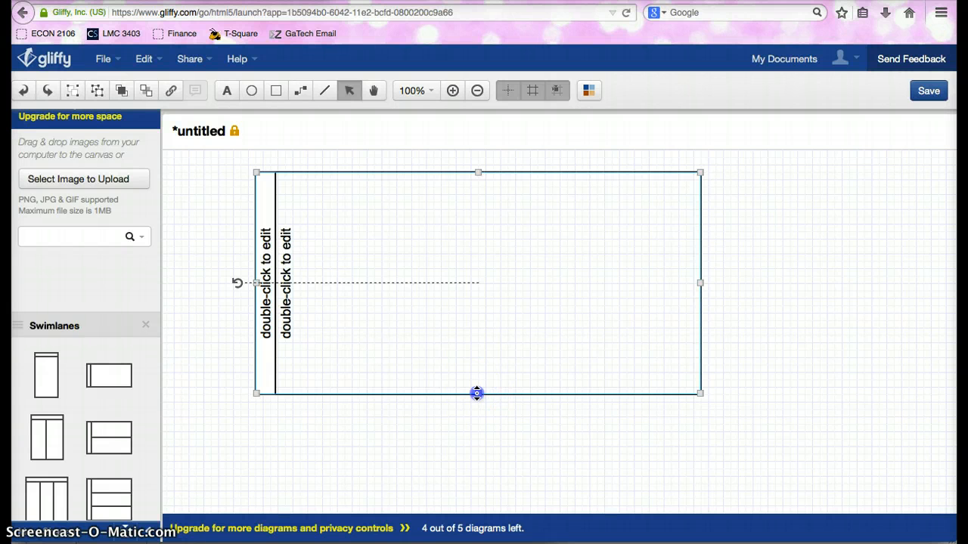
drag(477, 393, 473, 270)
- Stack two more horizontal single-lane swimlanes directly beneath the first and shorten each to the same height
drag(117, 373, 260, 269)
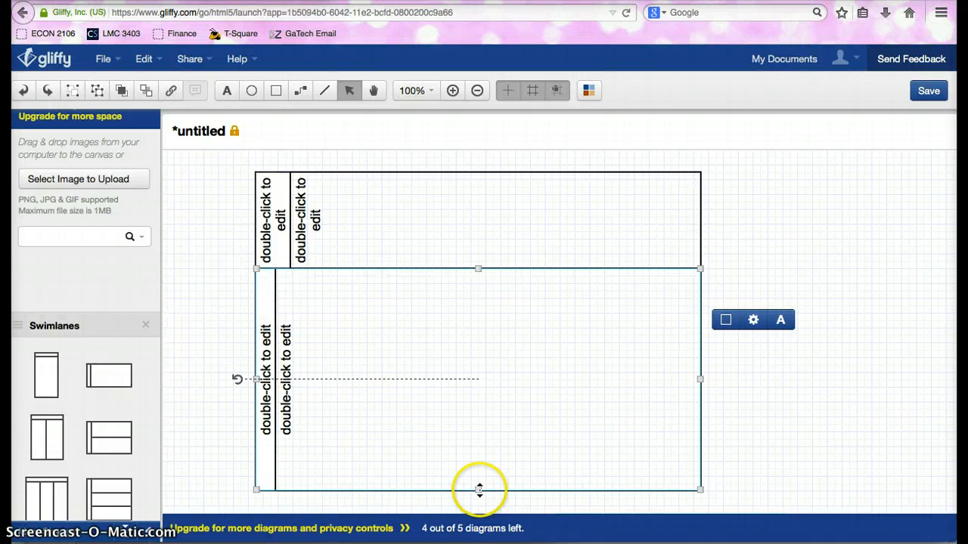
drag(480, 488, 486, 365)
scroll(486, 365, down, 3)
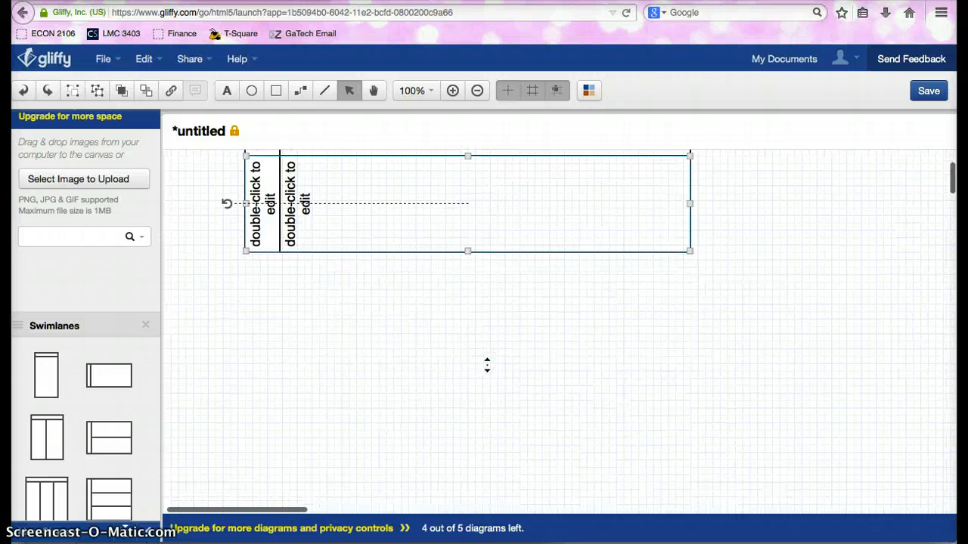
click(439, 342)
drag(124, 372, 250, 255)
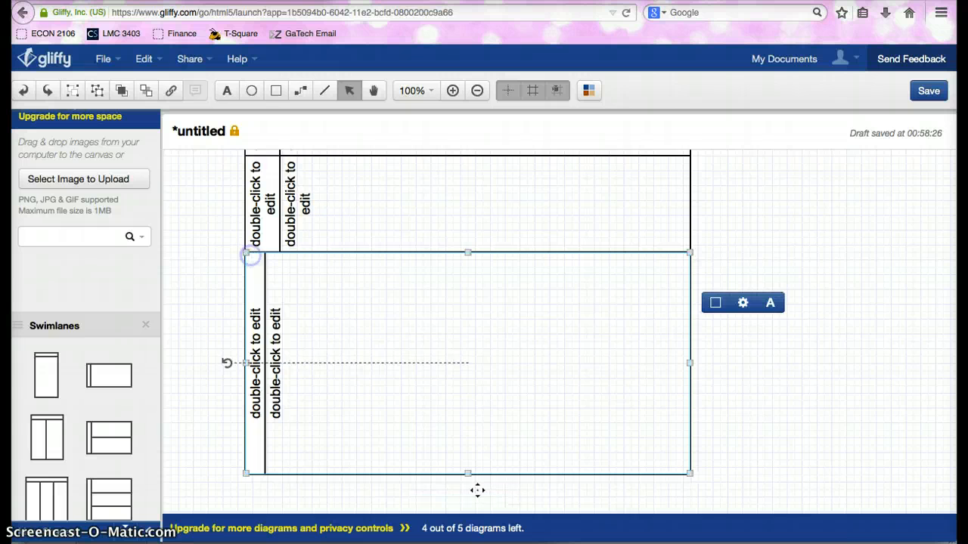
drag(467, 471, 463, 347)
- Add a fourth horizontal swimlane flush under the third and shorten it to match the other lanes
drag(121, 371, 252, 350)
scroll(372, 390, down, 3)
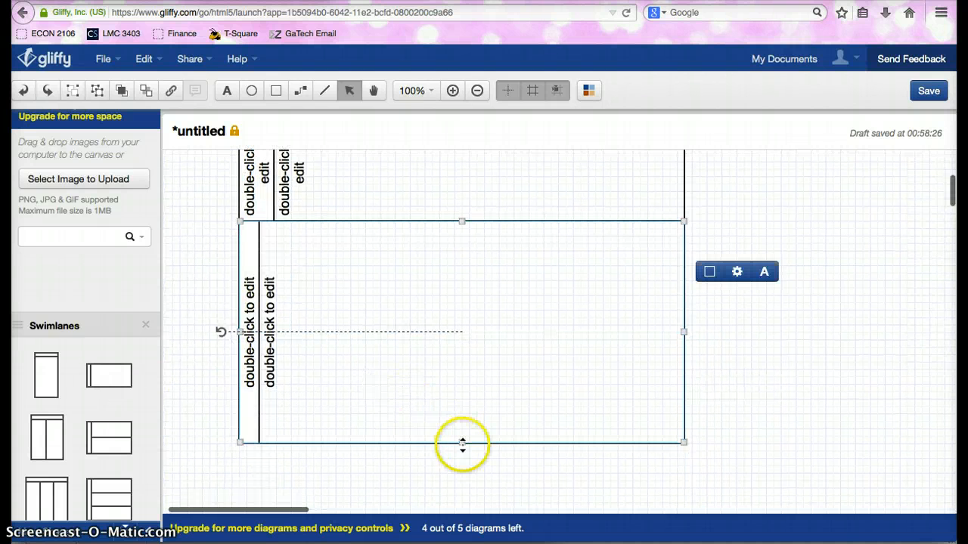
drag(464, 445, 462, 324)
- Select all four swimlanes together and shift them down to leave room for a title bar above
scroll(462, 324, up, 6)
scroll(461, 324, down, 1)
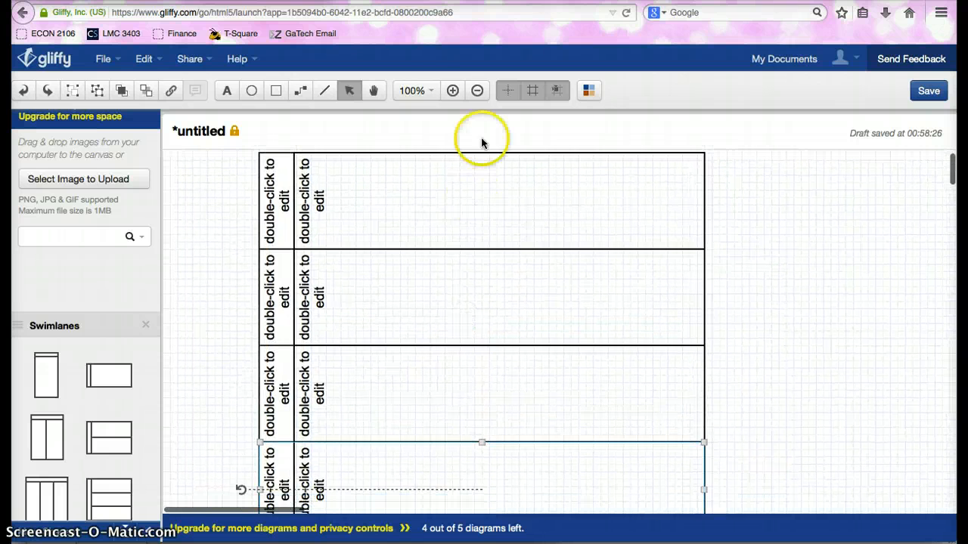
click(429, 91)
click(420, 202)
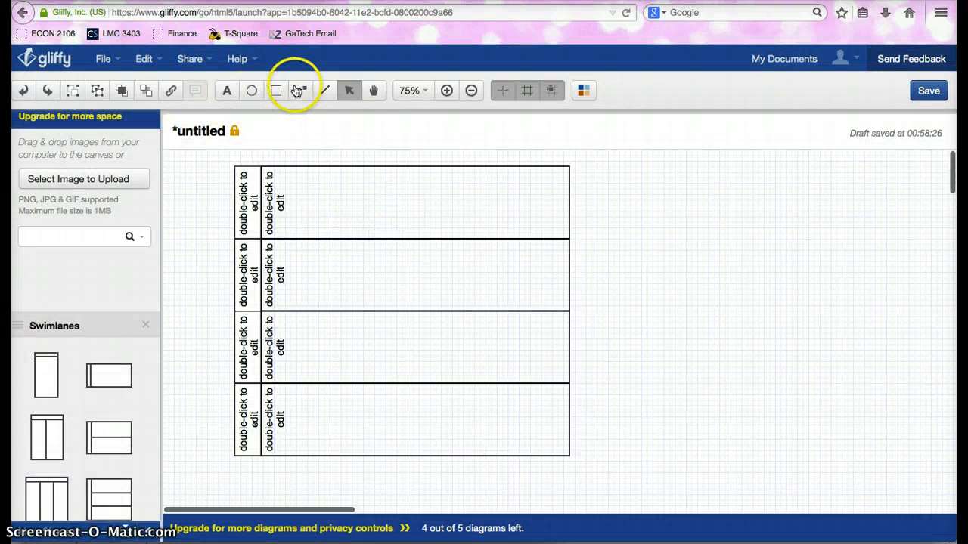
drag(602, 489, 193, 154)
key(Down)
key(Down)
key(Down)
key(Down)
key(Down)
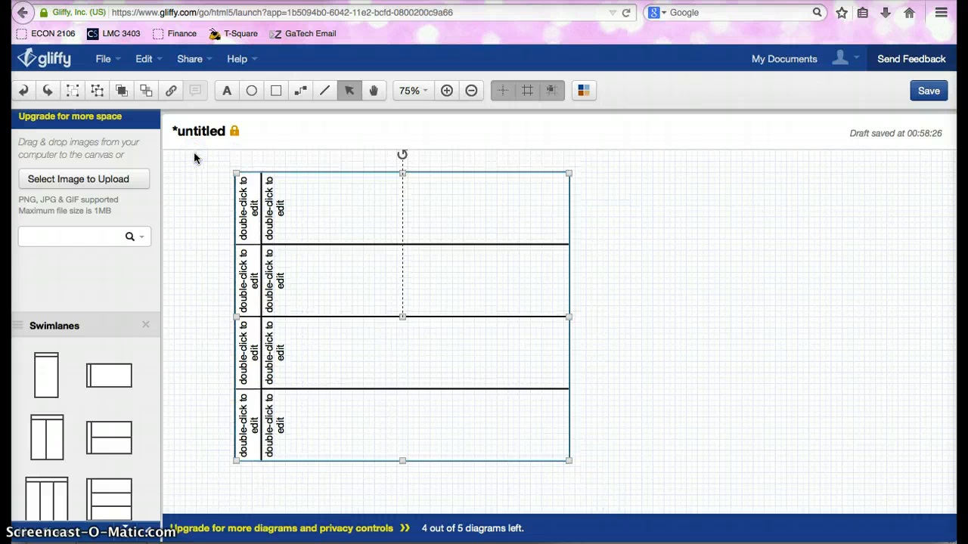
- Draw a thin rectangle spanning the full width above the swimlanes and enter "Study Abroad Applications" in it
click(277, 91)
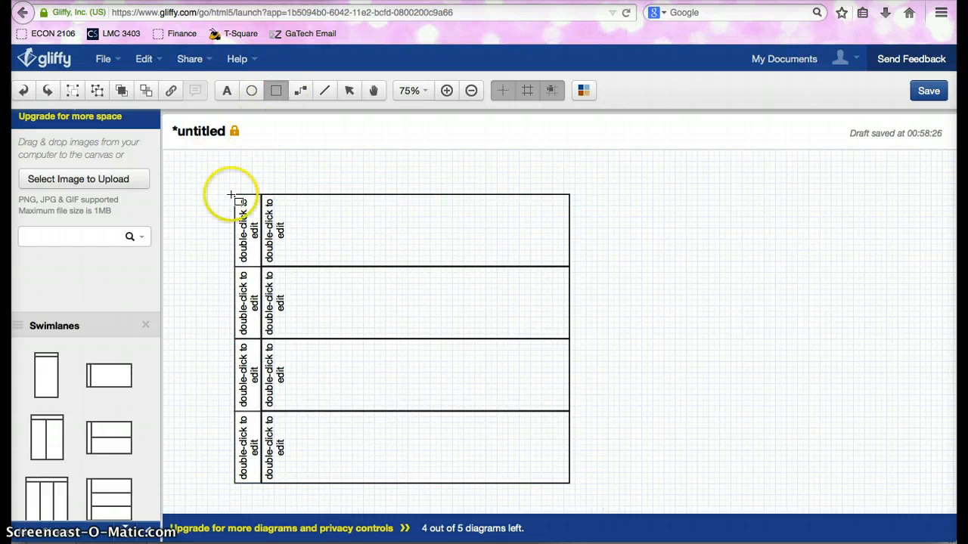
drag(377, 180, 570, 195)
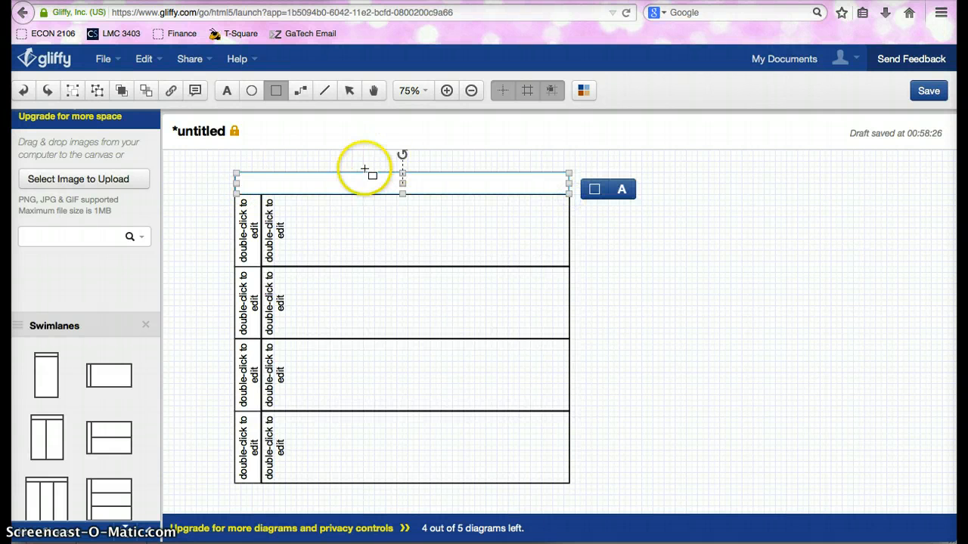
text(Study Abroa)
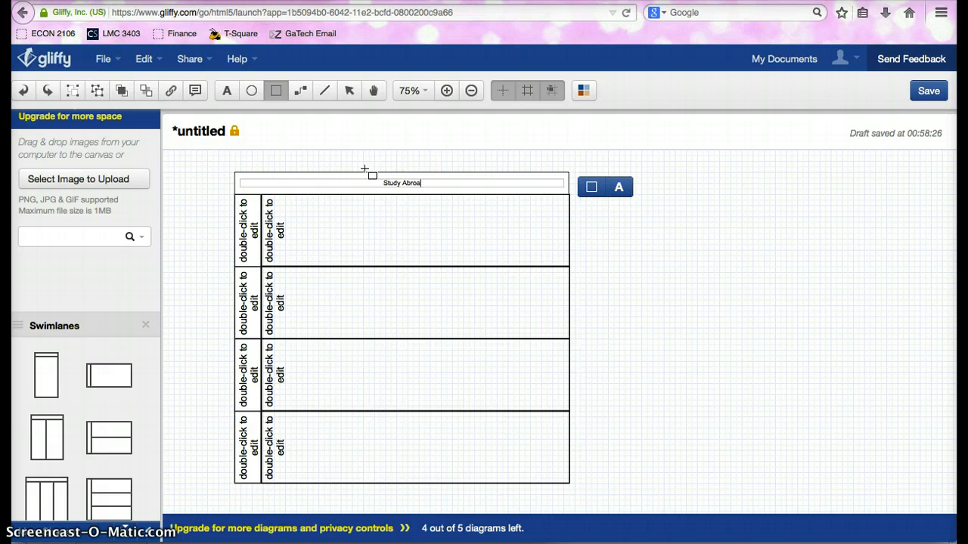
text(d Applications)
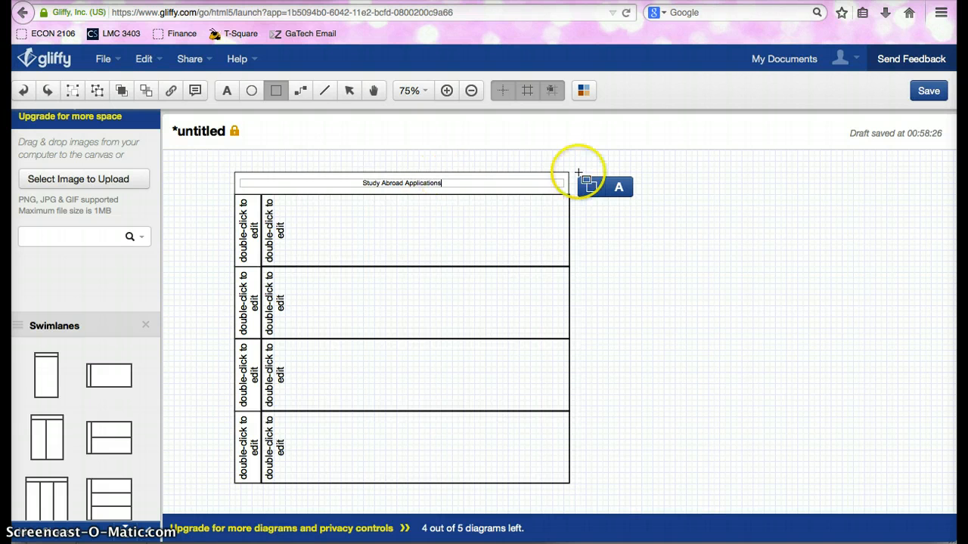
- Format the "Study Abroad Applications" title text as 16px bold
click(352, 92)
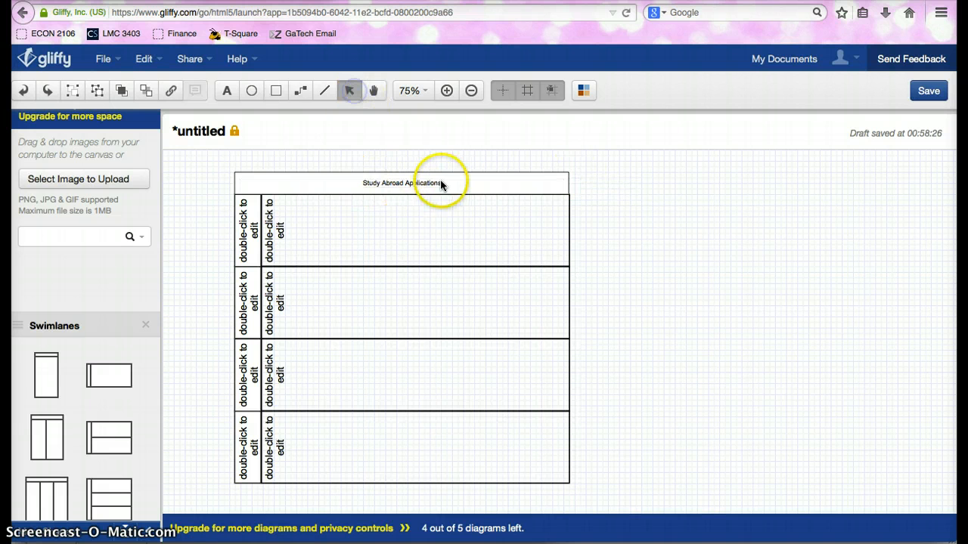
click(425, 182)
drag(385, 177, 277, 172)
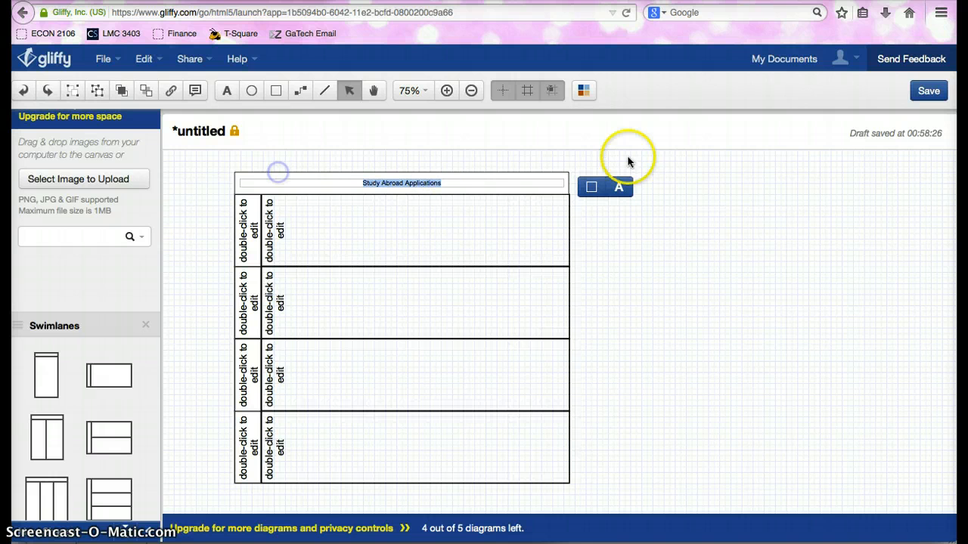
click(619, 187)
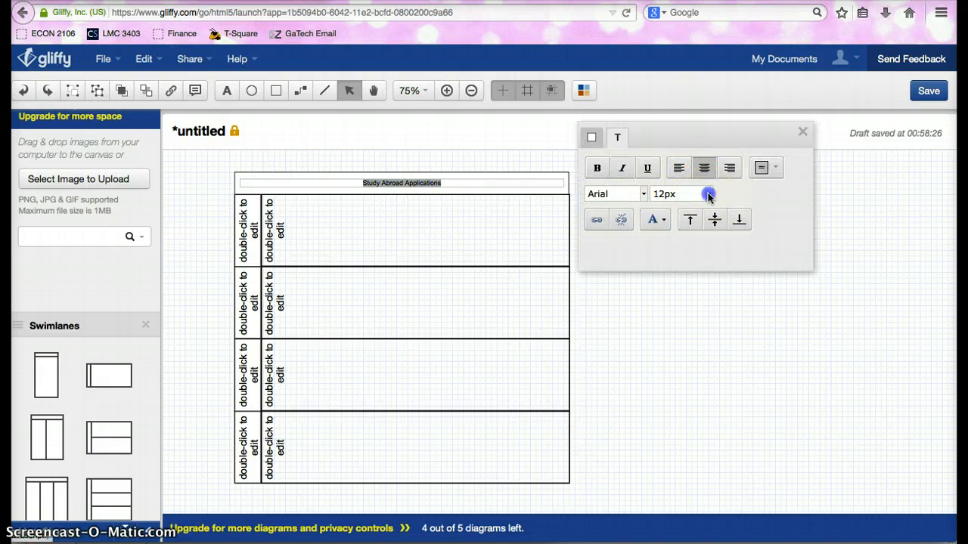
click(708, 194)
scroll(669, 272, down, 2)
click(665, 286)
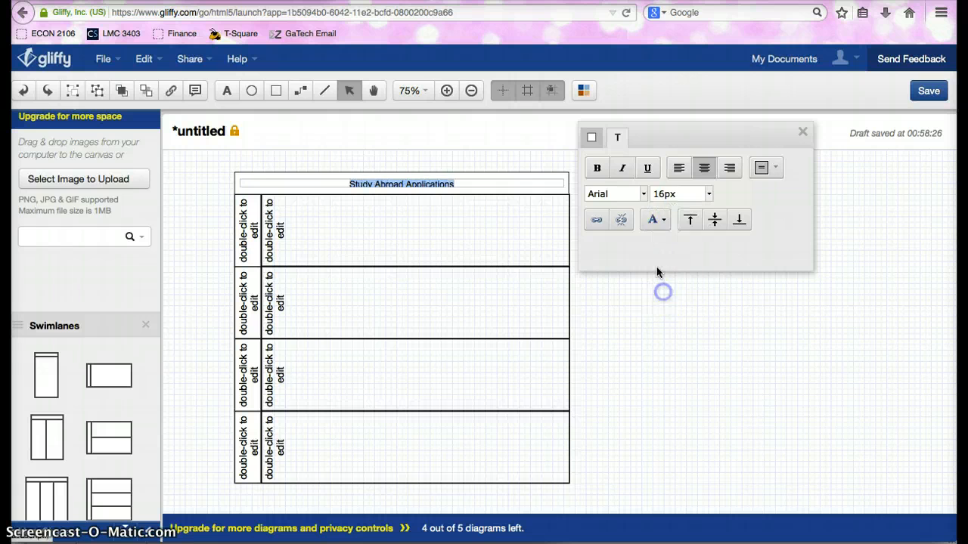
click(597, 168)
click(802, 135)
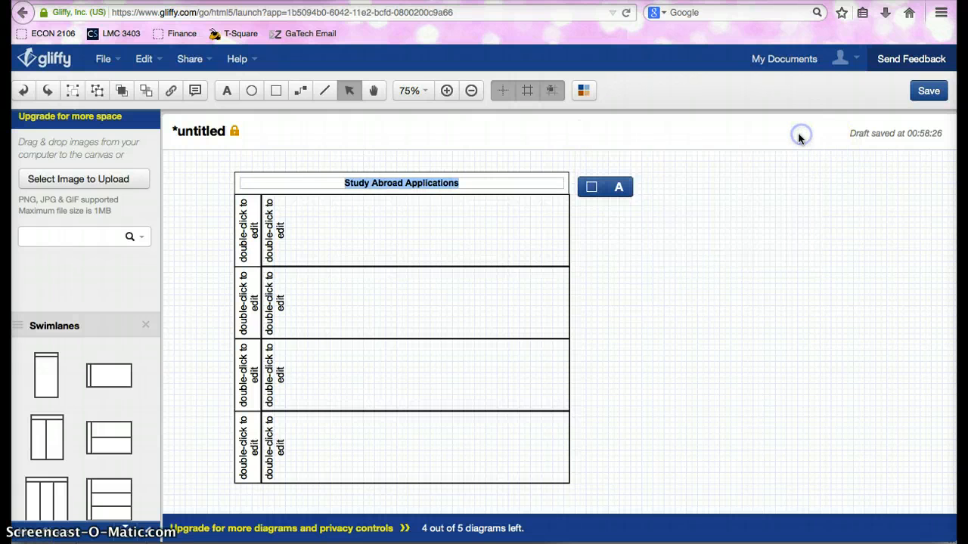
- Replace the outer header text of the first swimlane with "Student" and the second with "Admissions"
click(302, 231)
click(239, 234)
double_click(240, 235)
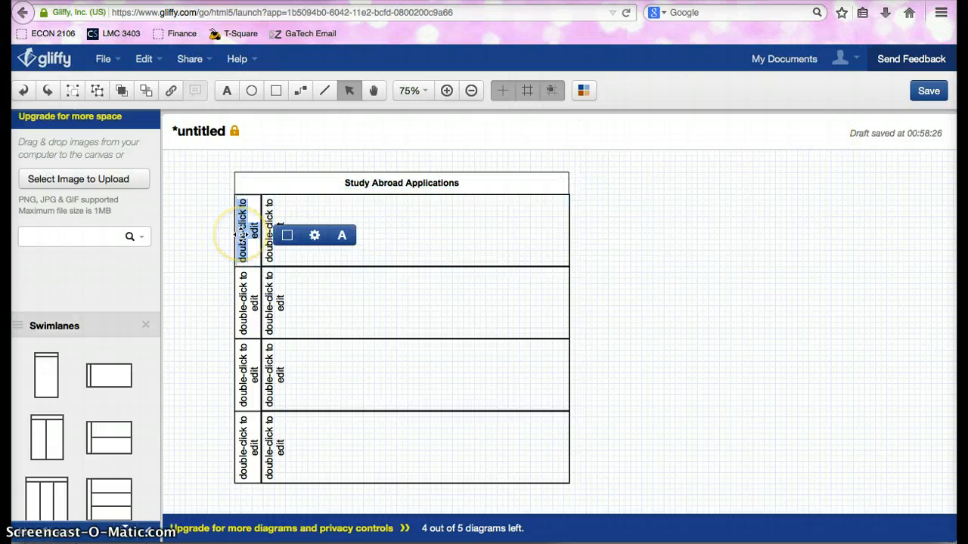
key(BackSpace)
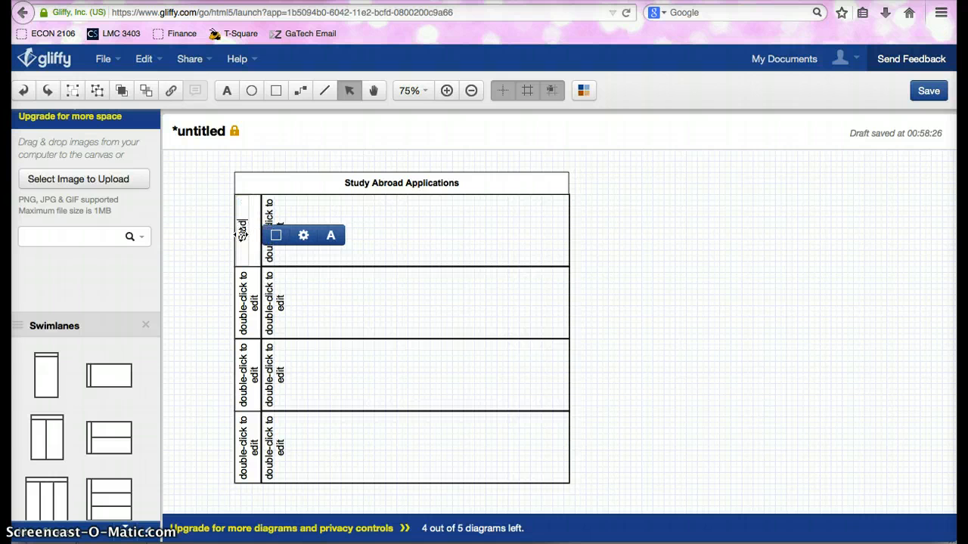
double_click(241, 296)
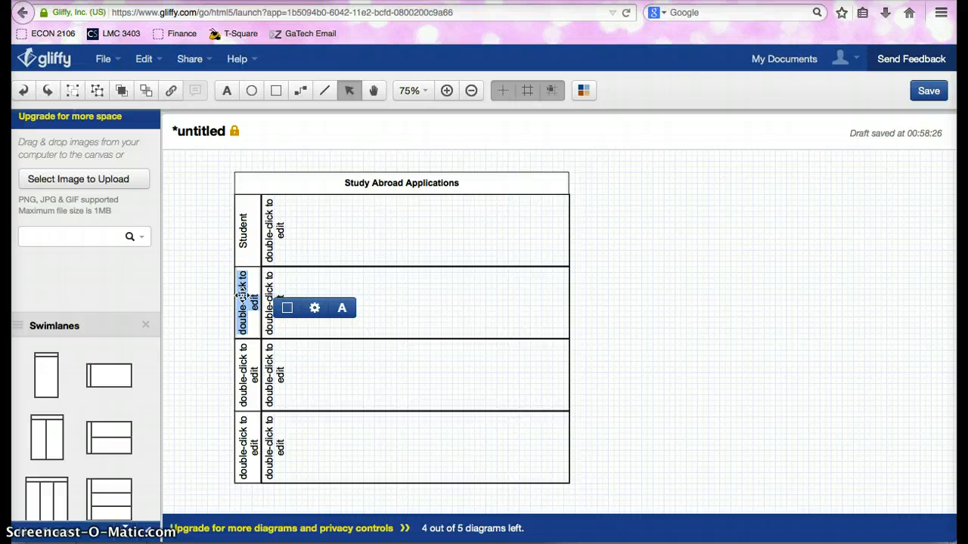
text(Ad)
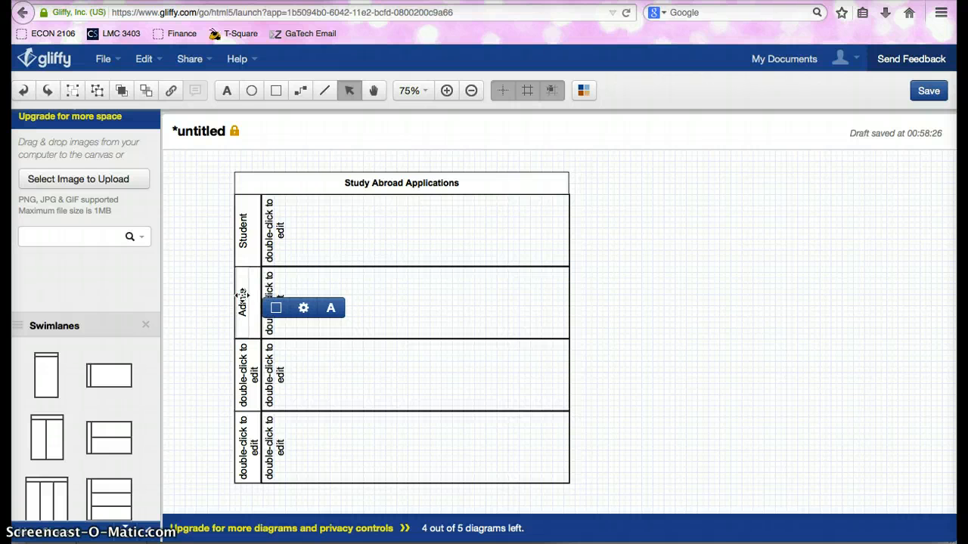
text(missions)
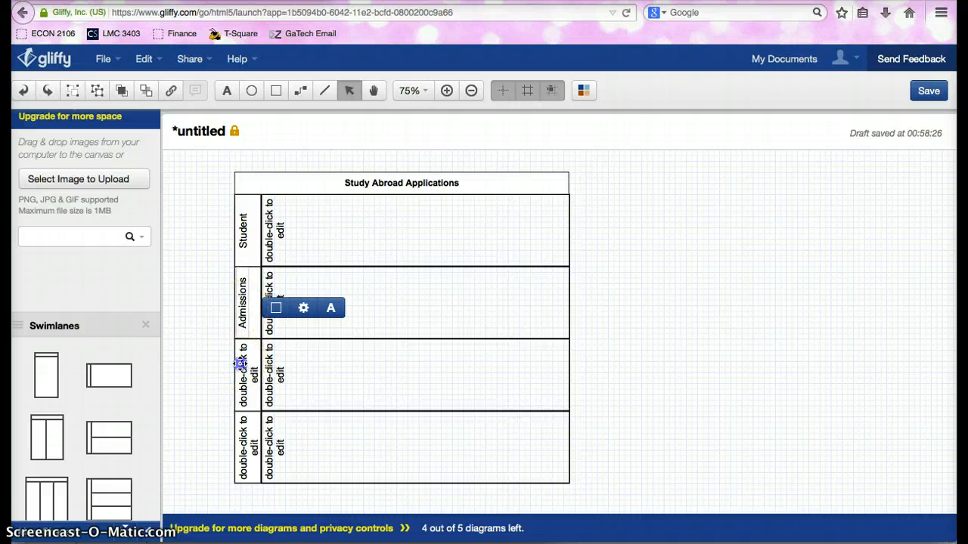
- Replace the outer header text of the third swimlane with "Registrar" and the fourth with "Advisor"
double_click(240, 367)
text(Registrar)
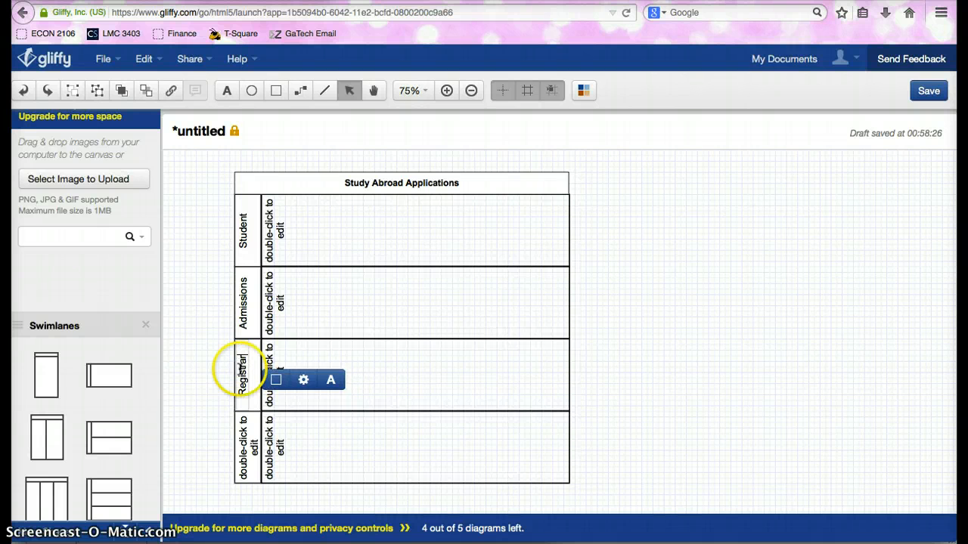
double_click(243, 448)
text(Fdv)
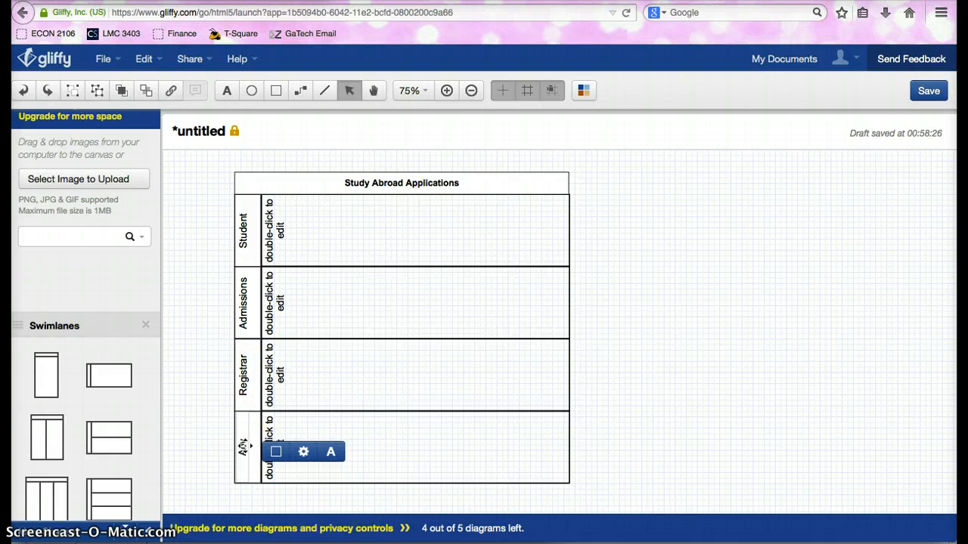
text(isor)
- Clear the inner placeholder text from the Student, Admissions, Registrar and Advisor lanes
double_click(272, 219)
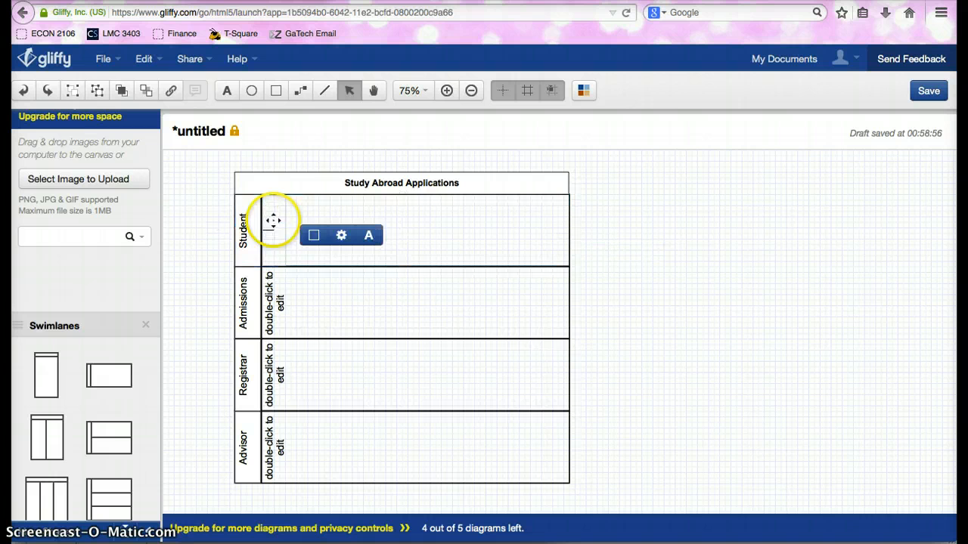
double_click(275, 288)
key(BackSpace)
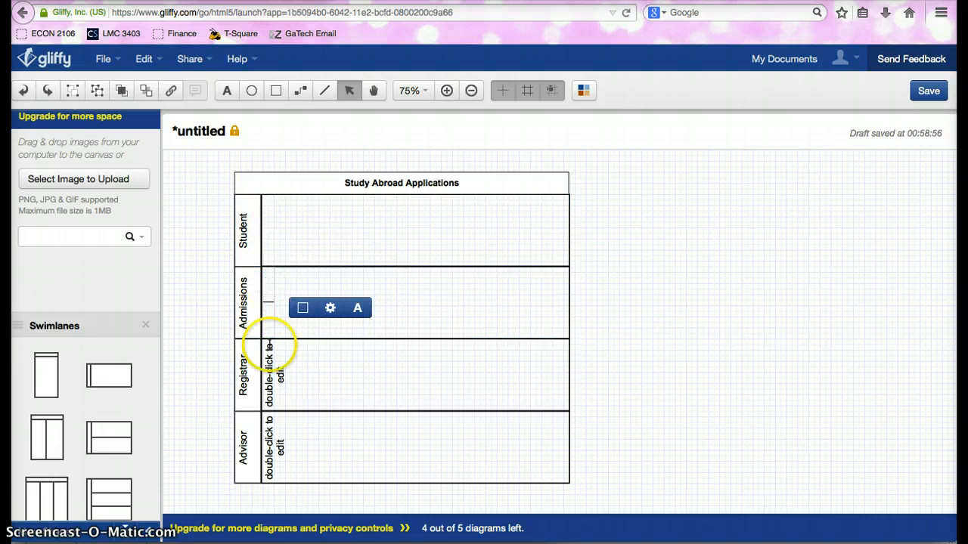
double_click(271, 376)
key(BackSpace)
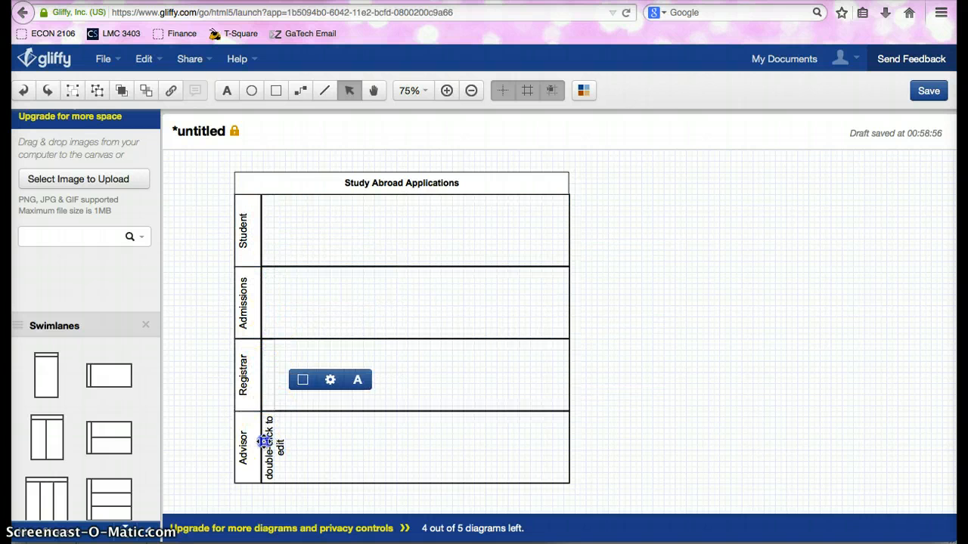
double_click(262, 437)
key(BackSpace)
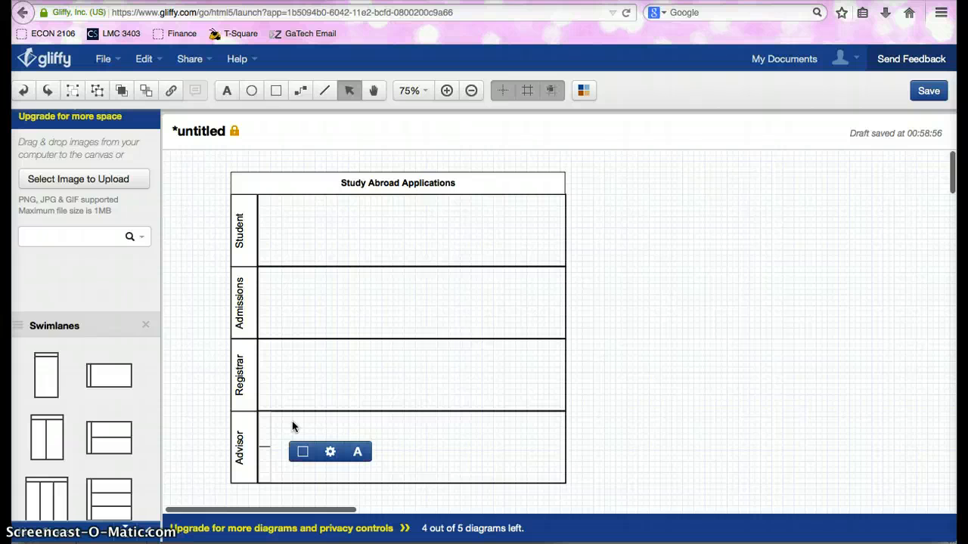
scroll(159, 262, up, 10)
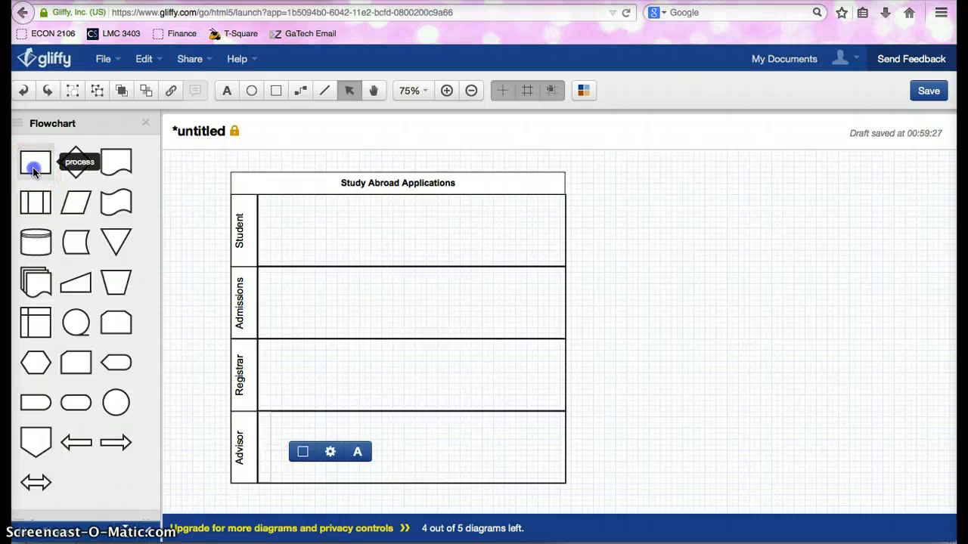
- Add a process box labelled "Submit an application" at the start of the Student lane
drag(34, 168, 261, 205)
double_click(281, 232)
text(Submit a)
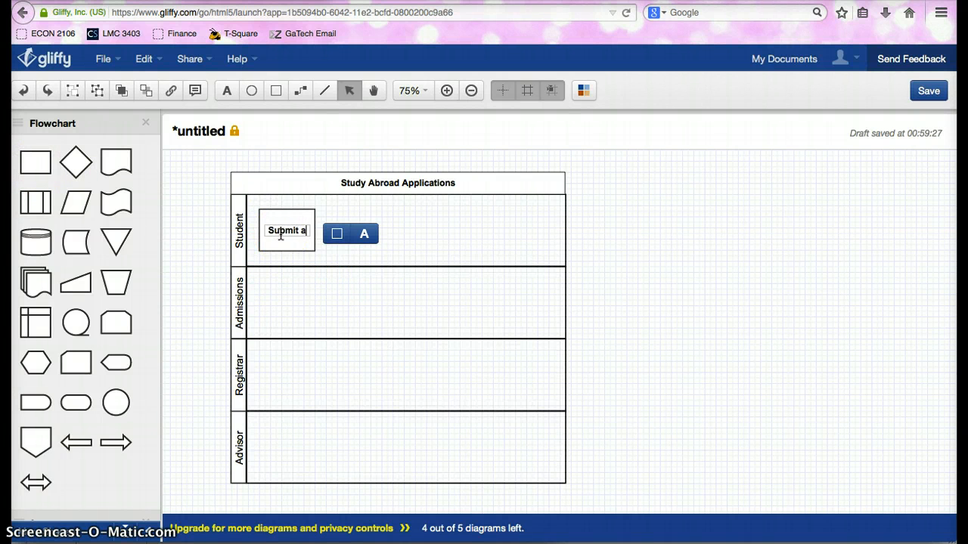
text(n applicatio)
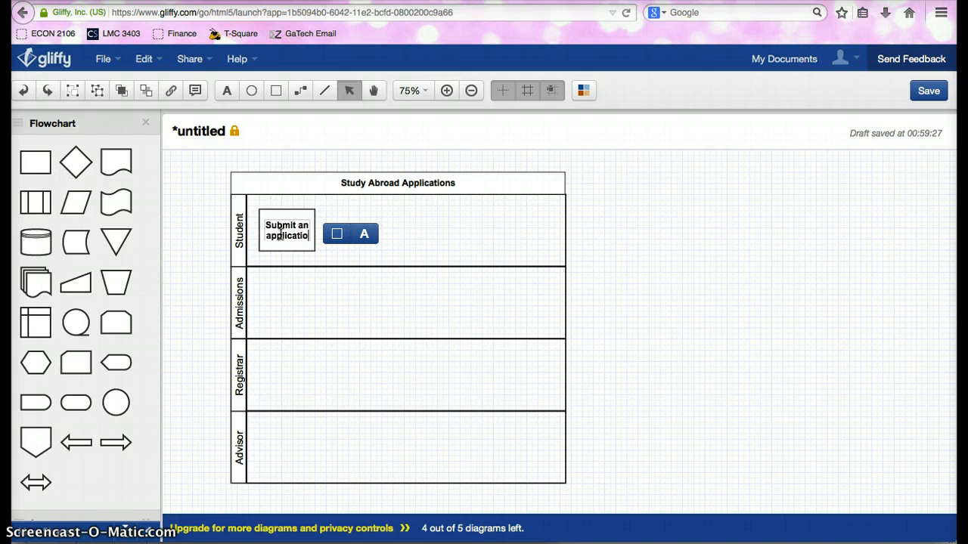
text(n)
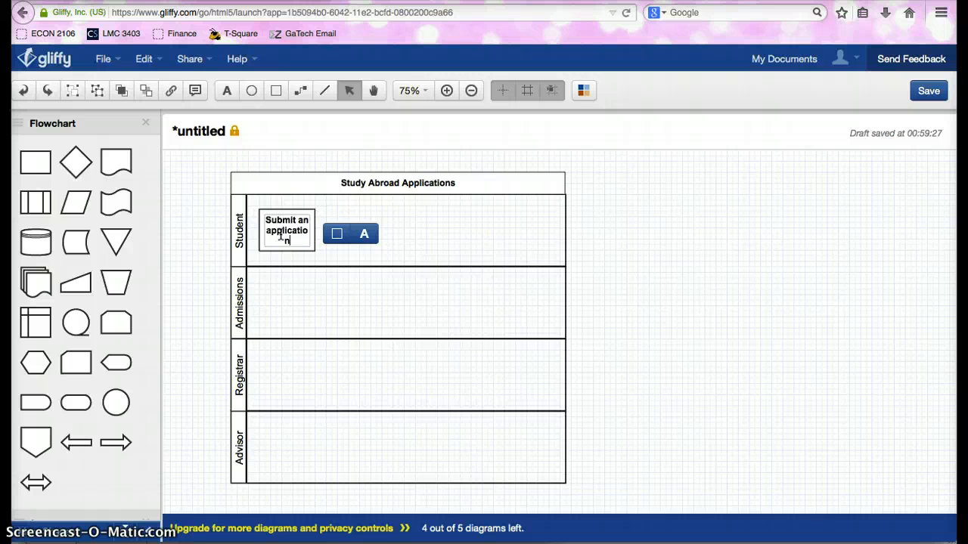
- Add a "Complete?" decision to the Admissions lane and link the "Submit an application" box down to it with an arrow-ended connector
click(78, 162)
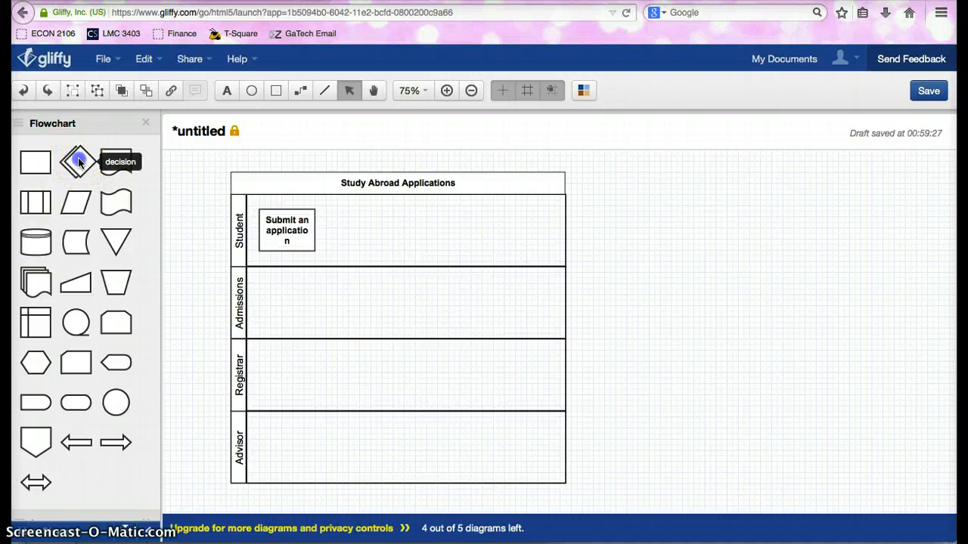
drag(79, 162, 268, 280)
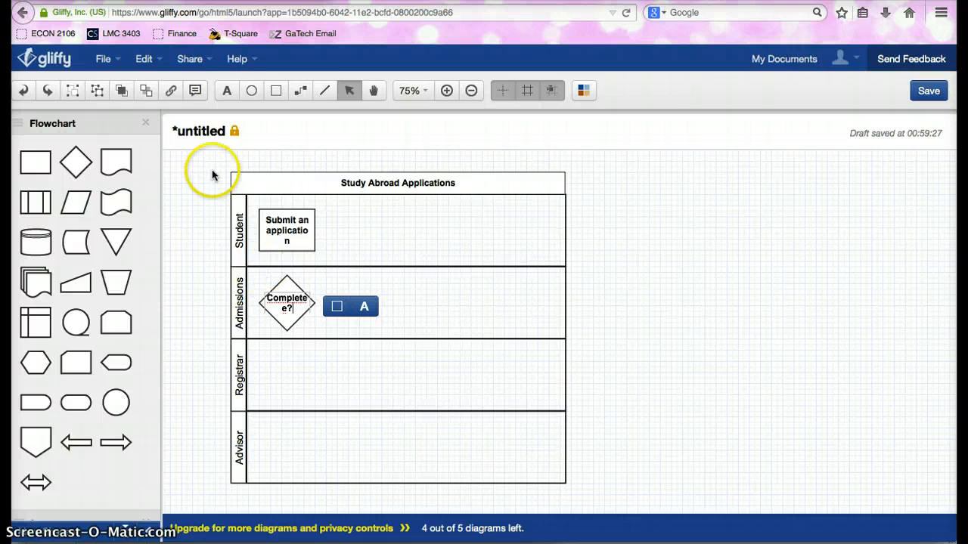
click(300, 89)
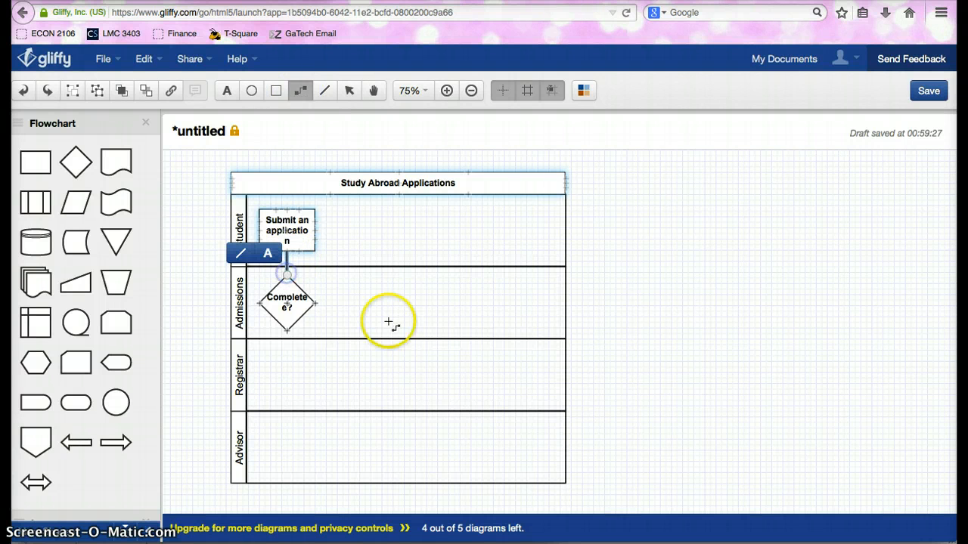
click(236, 252)
click(149, 232)
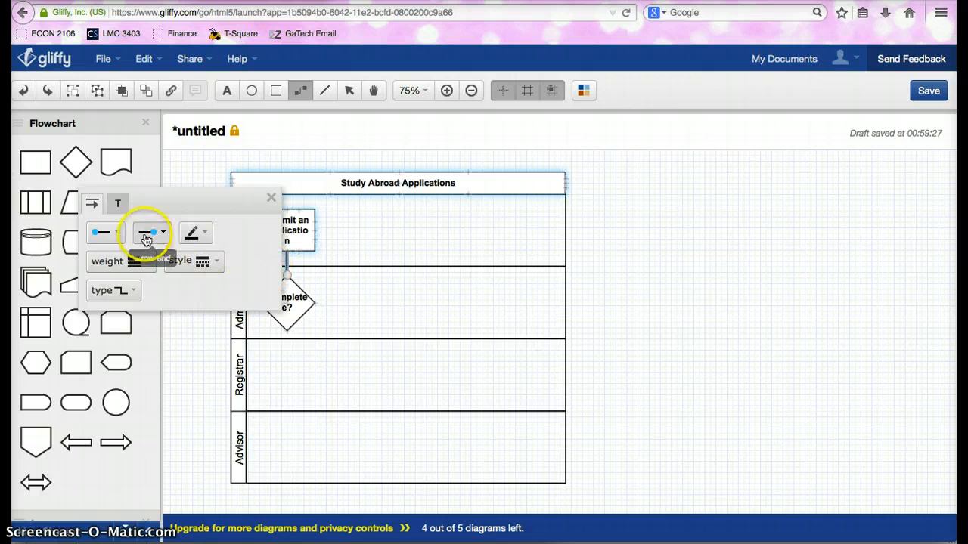
click(156, 294)
click(268, 198)
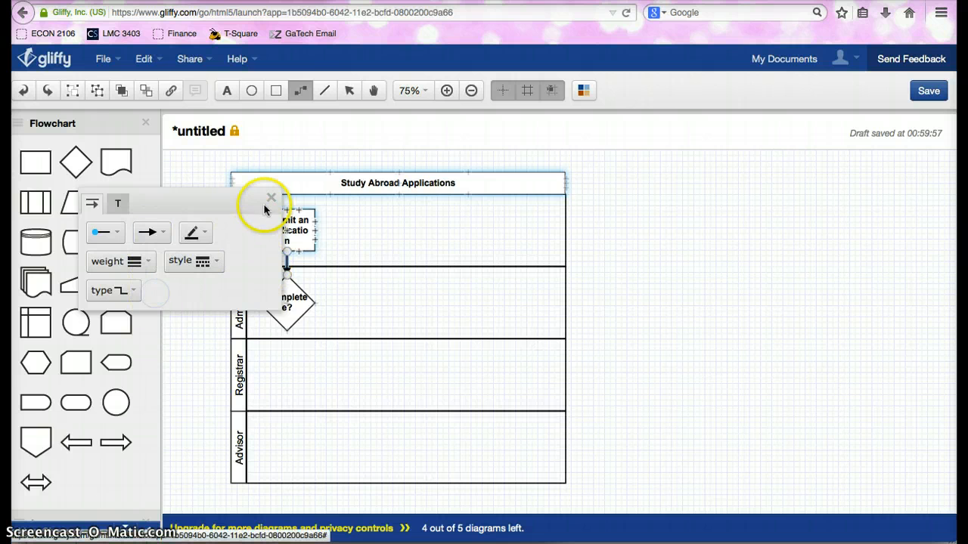
click(297, 195)
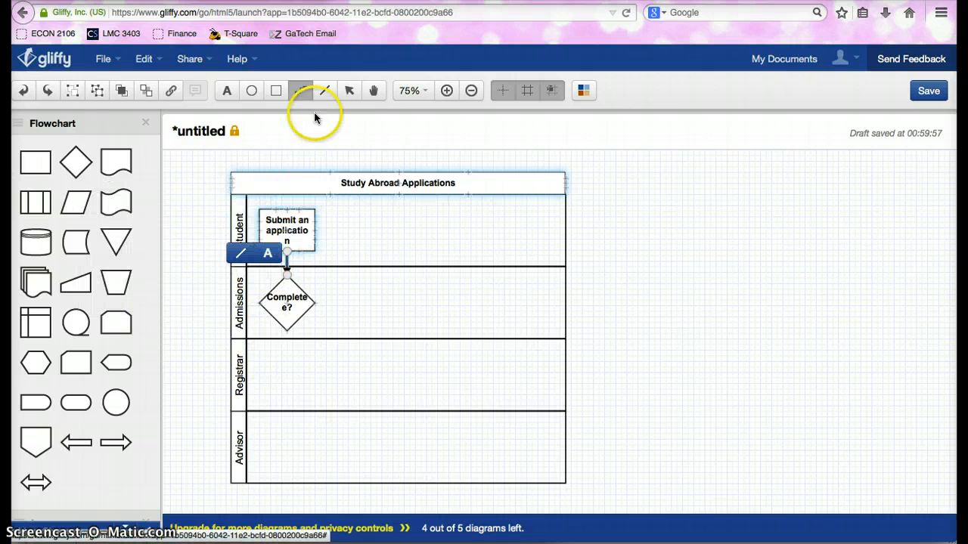
- Add a process box beside the "Complete?" decision in the Admissions lane and connect the two with an arrow labelled "No"
click(349, 90)
drag(30, 163, 346, 286)
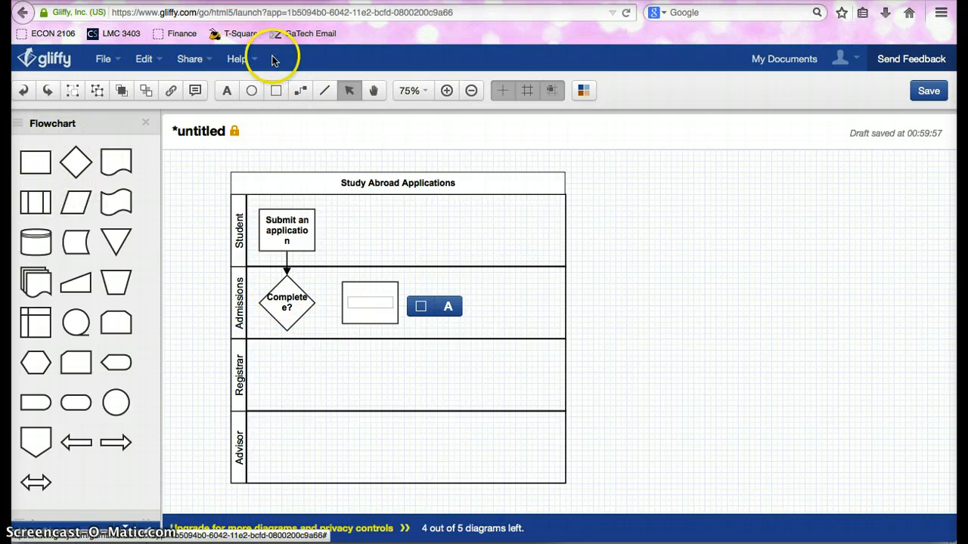
click(298, 91)
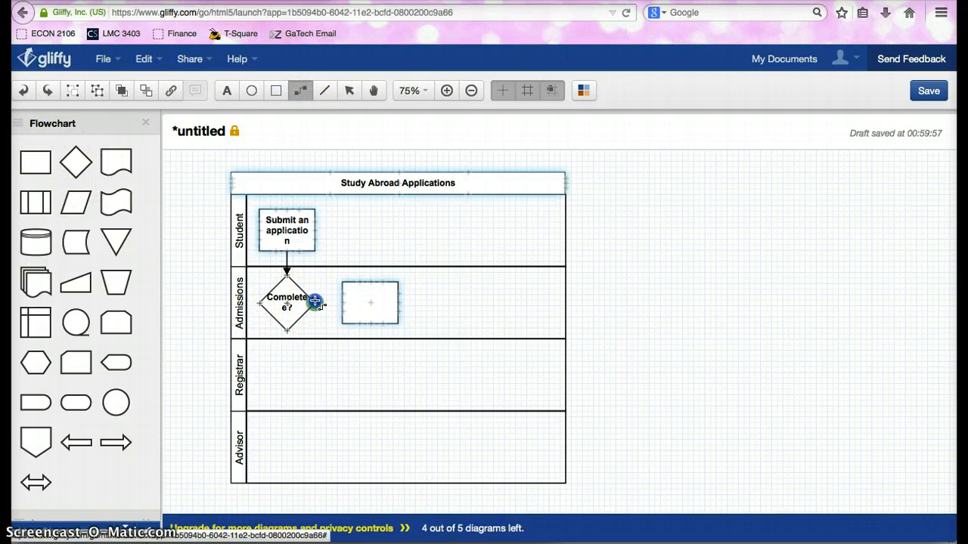
drag(315, 302, 344, 302)
text(NO)
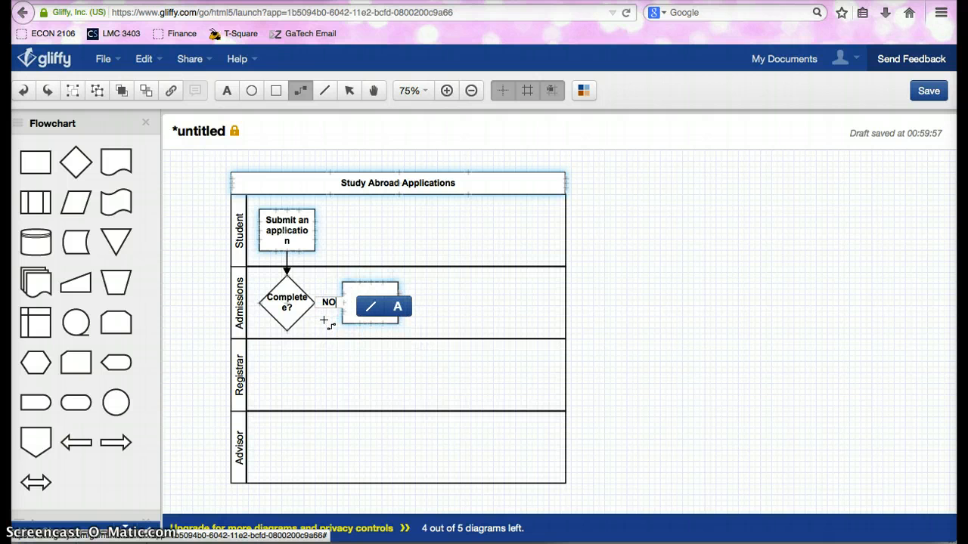
click(364, 269)
- Label the empty process box in the Admissions lane "Write letter of rejection"
click(359, 306)
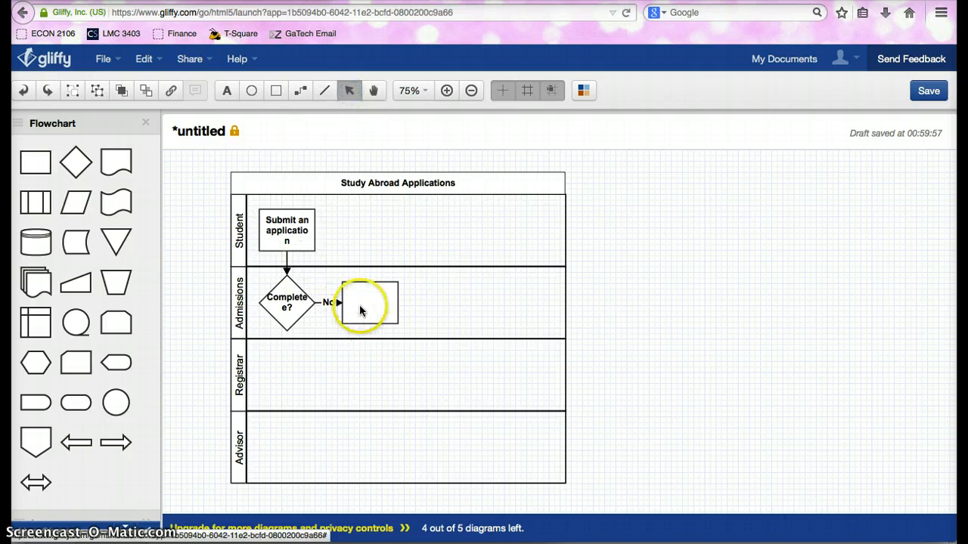
text(Wrie)
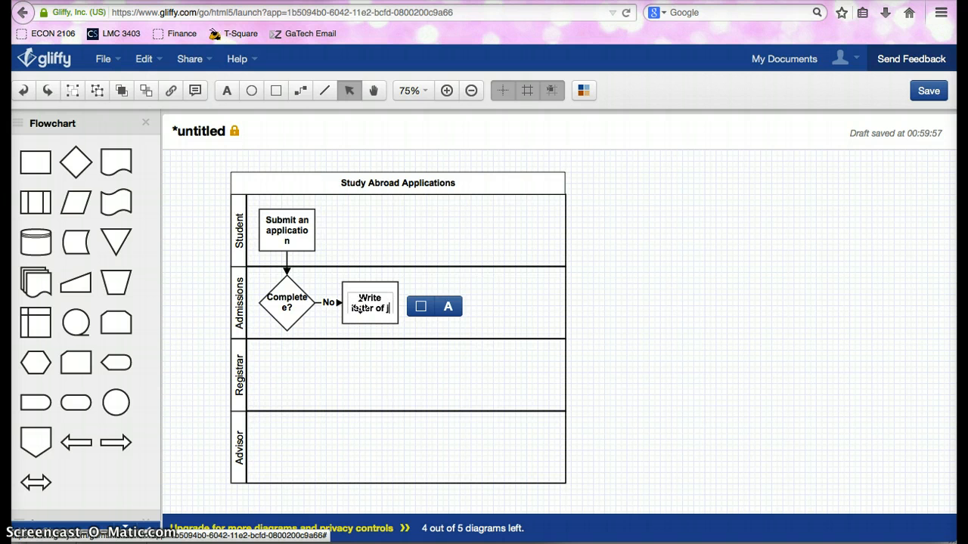
text(ejection)
click(242, 209)
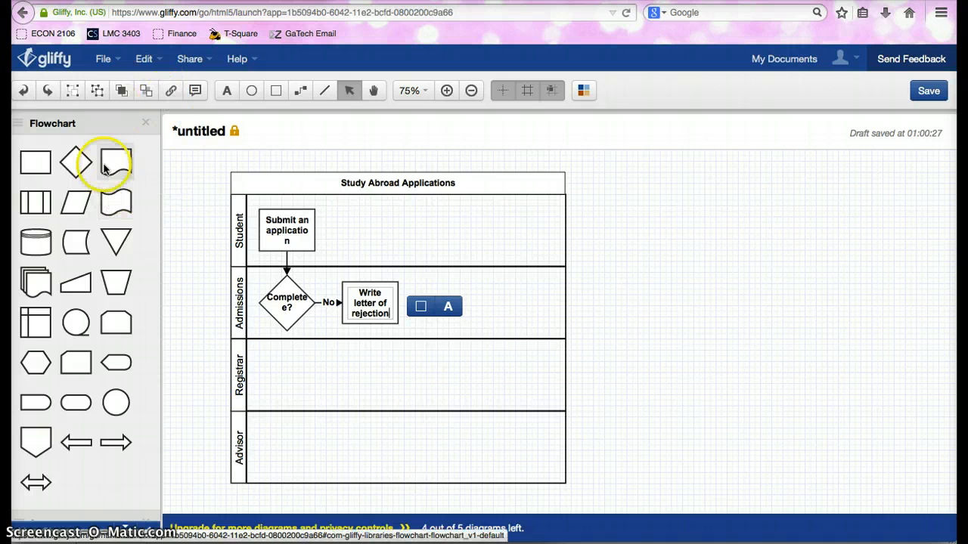
- Add a "Standards met?" decision to the Registrar lane and connect it up to the "Write letter of rejection" box
drag(75, 162, 306, 348)
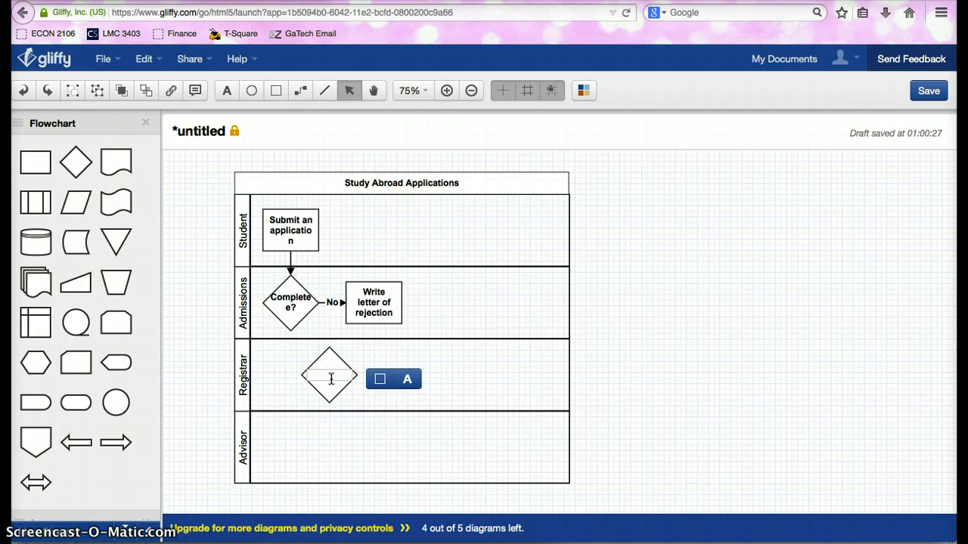
text(Standards me)
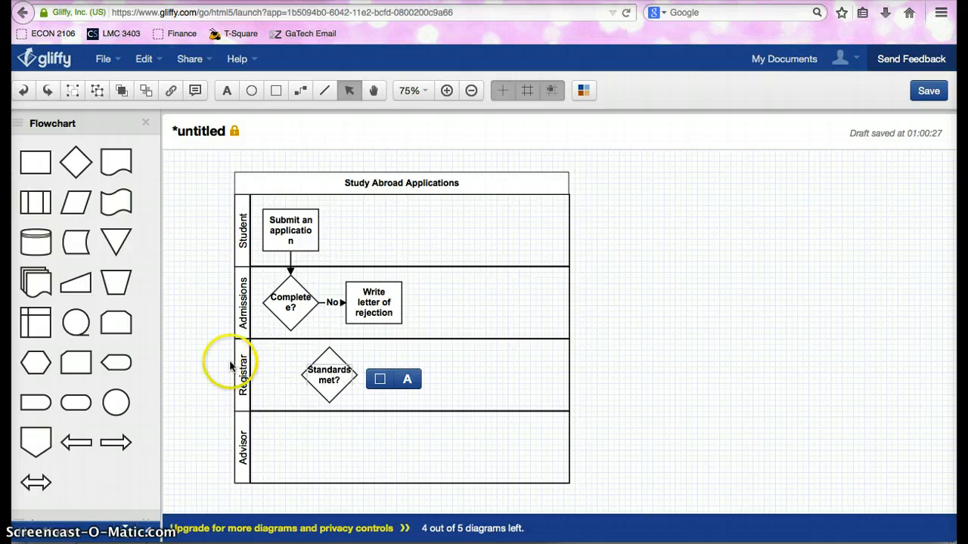
click(301, 90)
drag(358, 377, 373, 326)
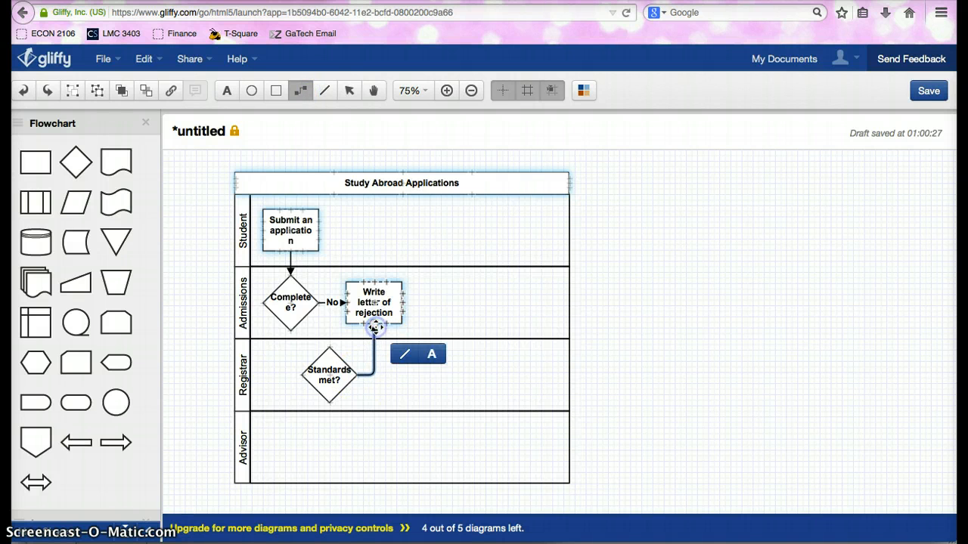
- Connect the "Complete?" decision to the "Standards met?" decision with an arrow labelled "Yes"
drag(291, 331, 300, 374)
double_click(289, 357)
text(Yes)
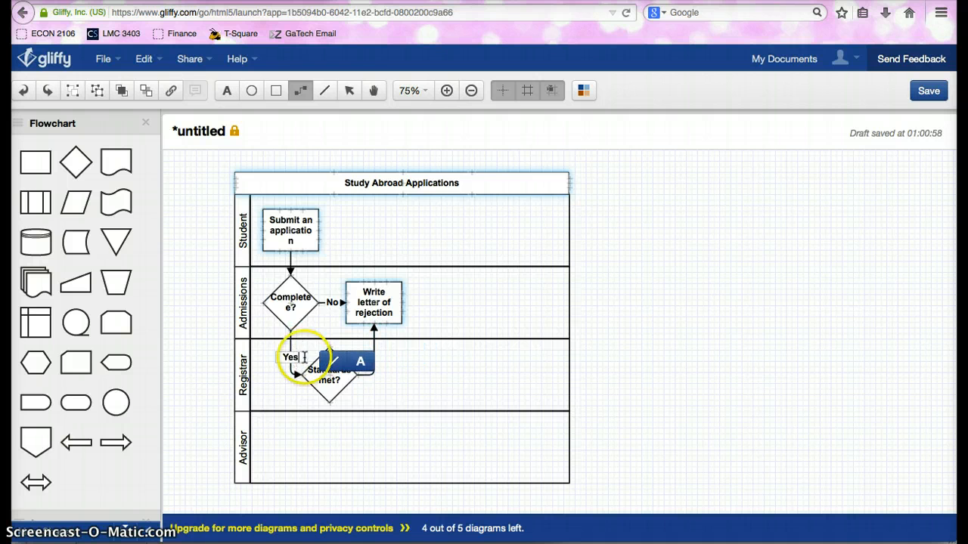
- Label the connector from "Standards met?" to the rejection letter box "No"
click(348, 91)
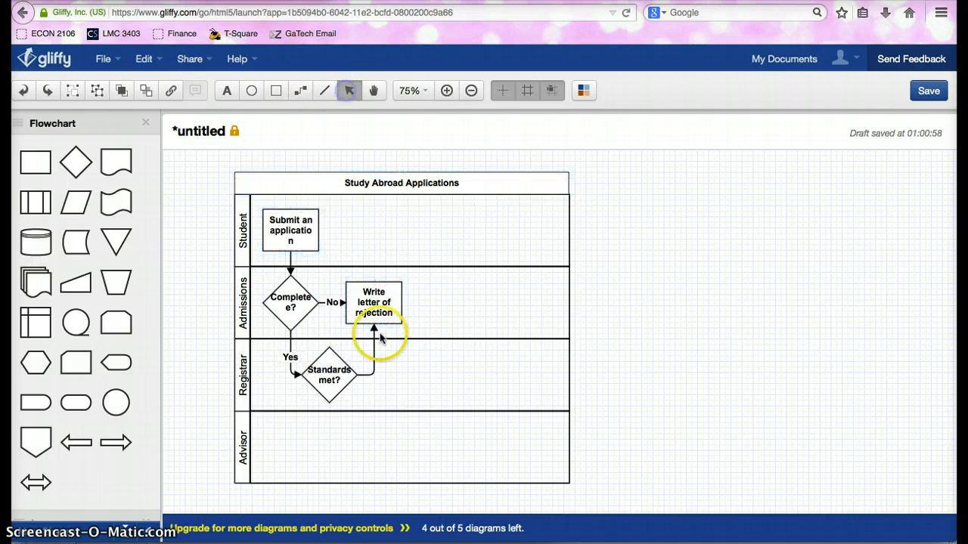
click(372, 348)
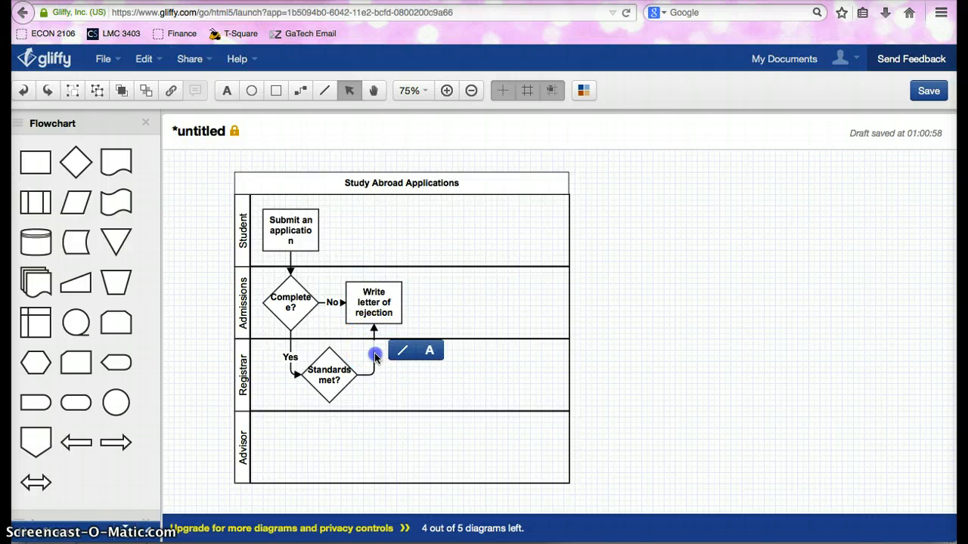
click(375, 355)
double_click(375, 354)
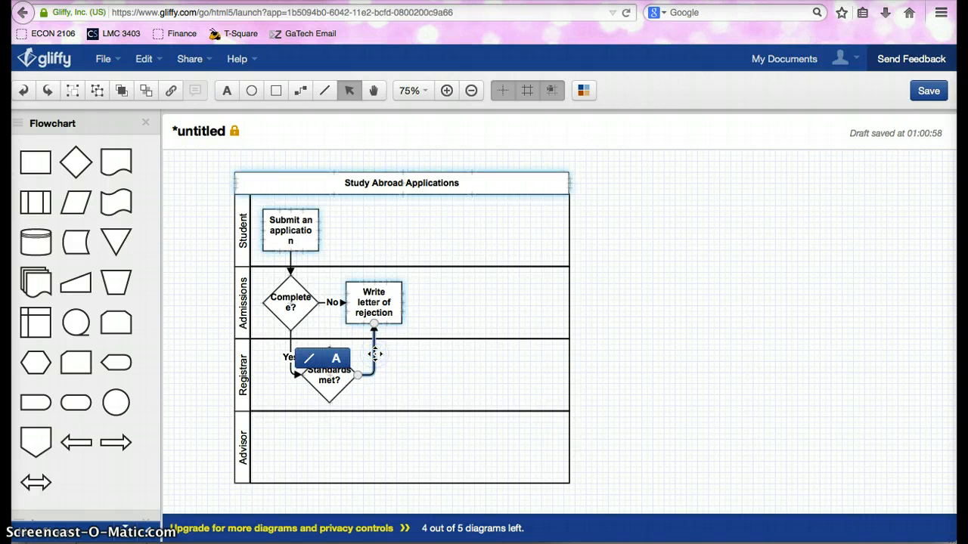
text(No)
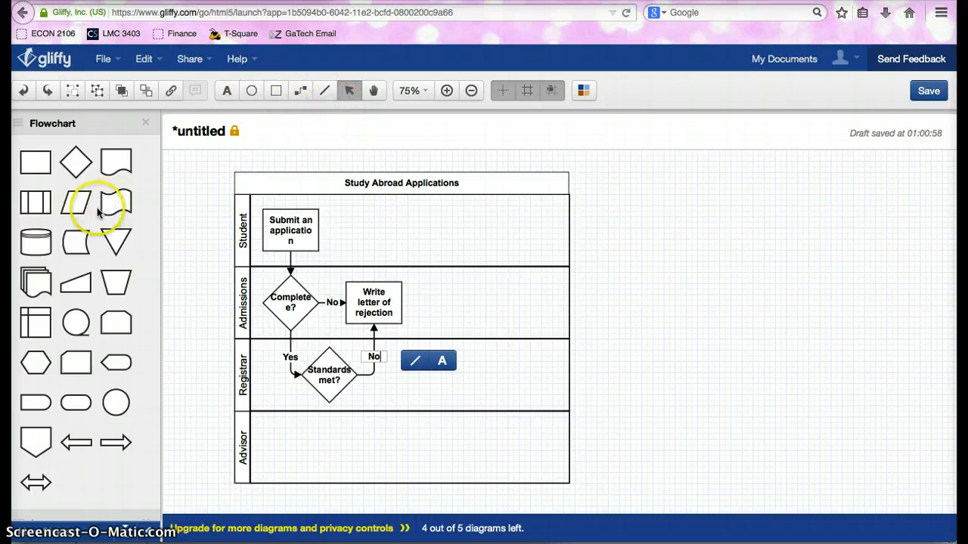
- Add a decision labelled "Good standing?" to the Advisor lane, below the "Standards met?" decision
drag(82, 166, 306, 420)
double_click(340, 448)
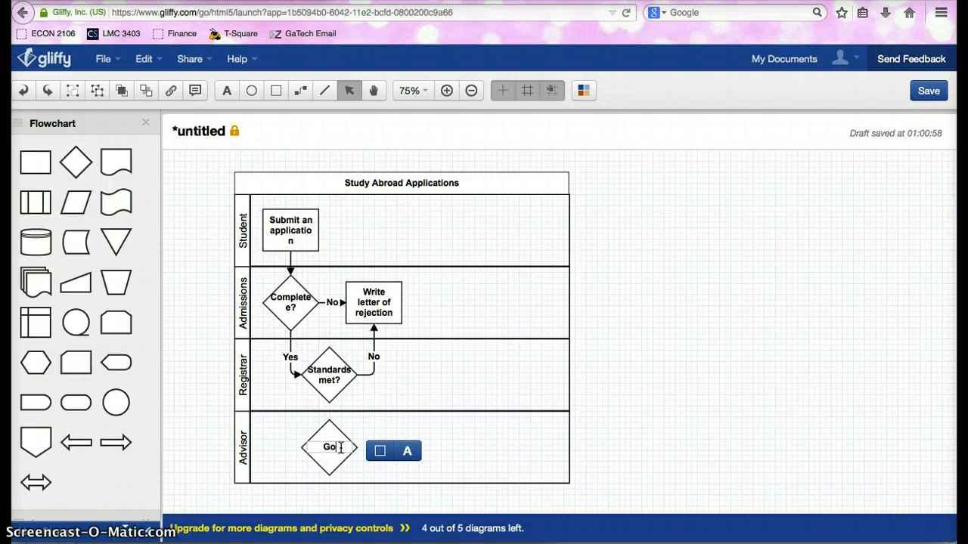
text(Good standing)
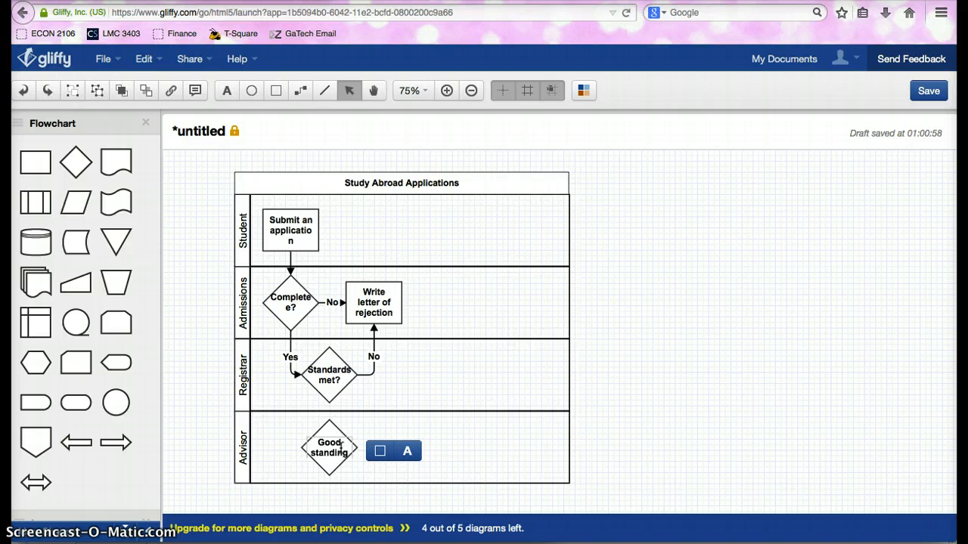
text(?)
key(BackSpace)
- Connect the "Good standing?" decision up to the "Write letter of rejection" box with an arrow labelled "No"
click(301, 91)
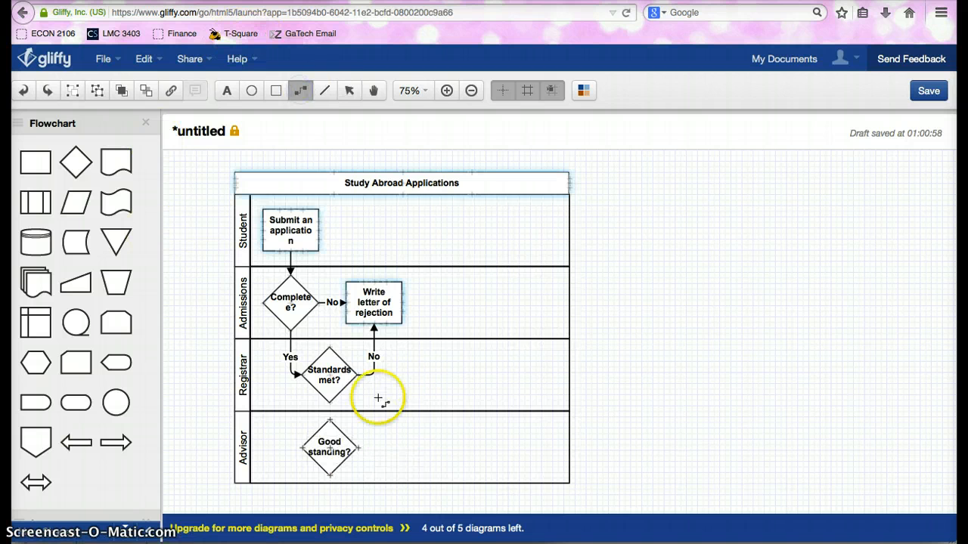
drag(360, 449, 386, 325)
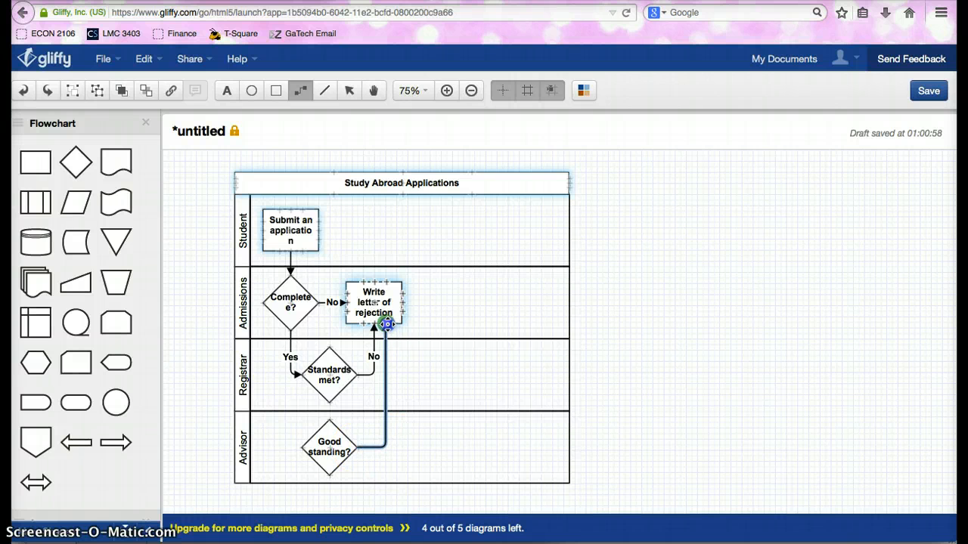
text(M)
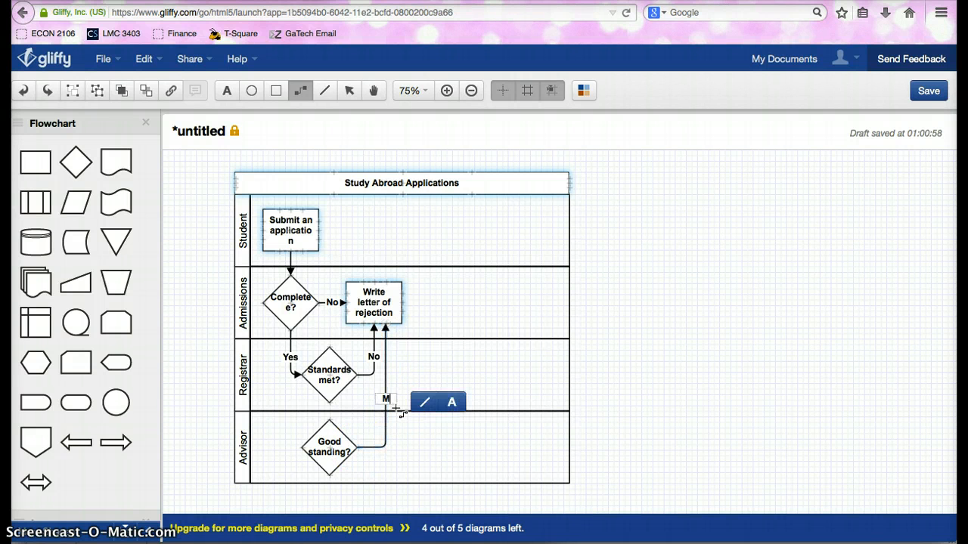
key(BackSpace)
text(No)
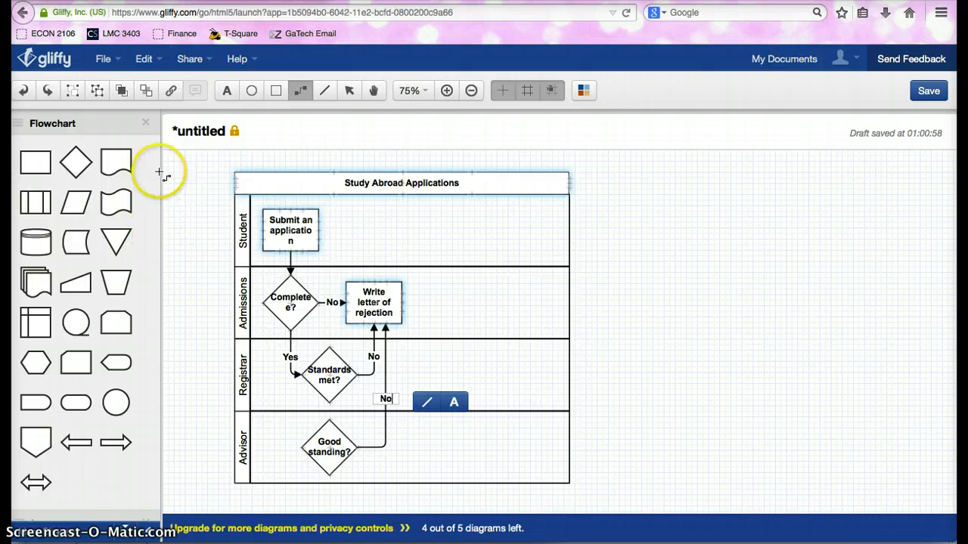
- Add a "Write letter of acceptance" box to the Advisor lane and connect "Good standing?" to it with an arrow labelled "Yes"
drag(48, 163, 417, 430)
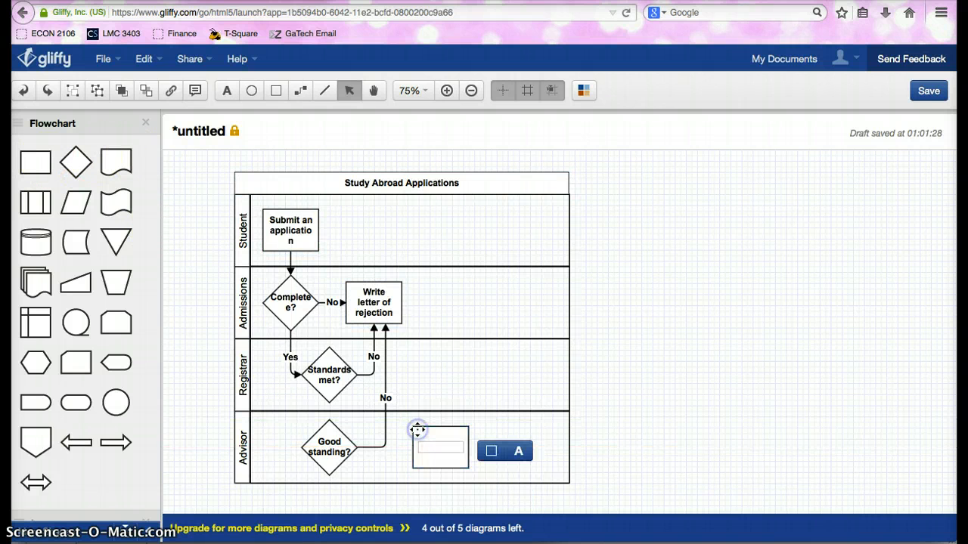
text(Write letter of acceptance)
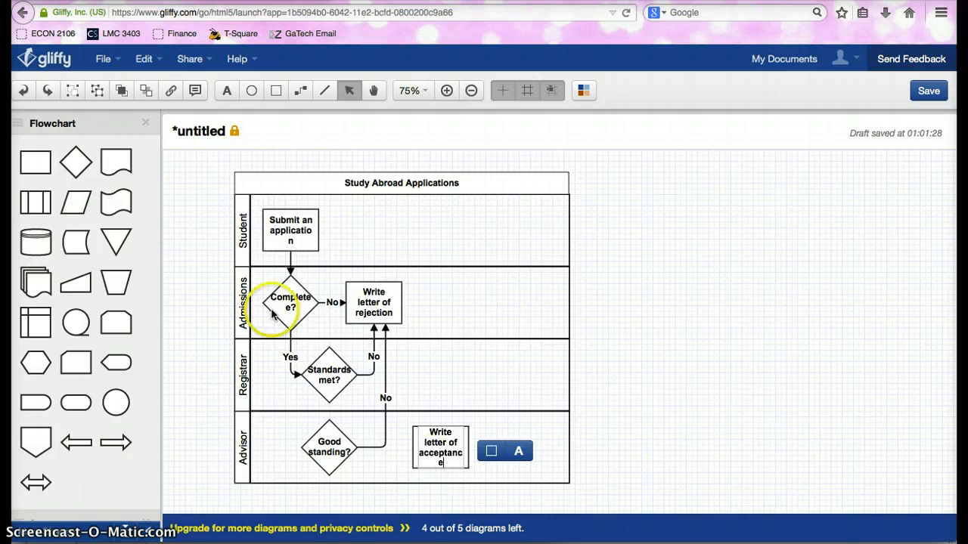
click(299, 90)
drag(351, 452, 412, 445)
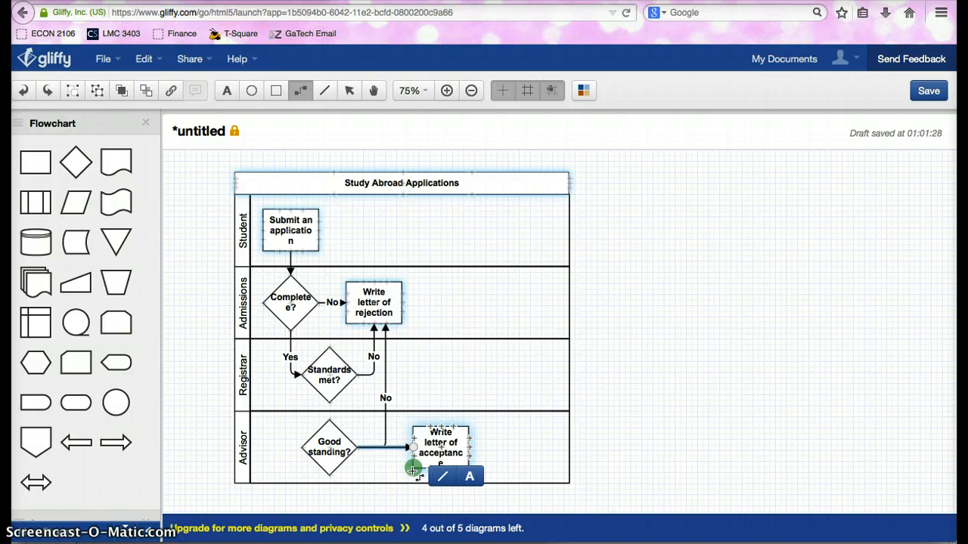
text(Yes)
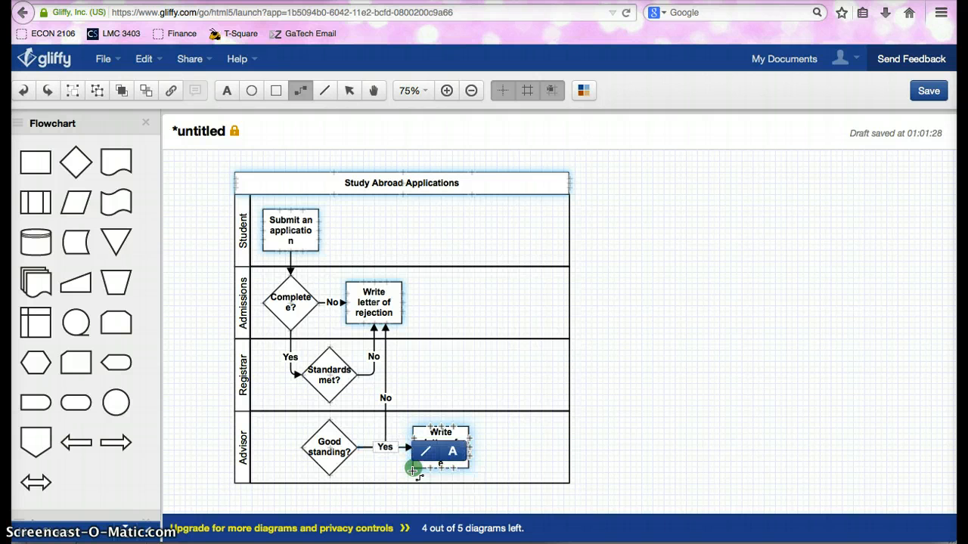
click(486, 418)
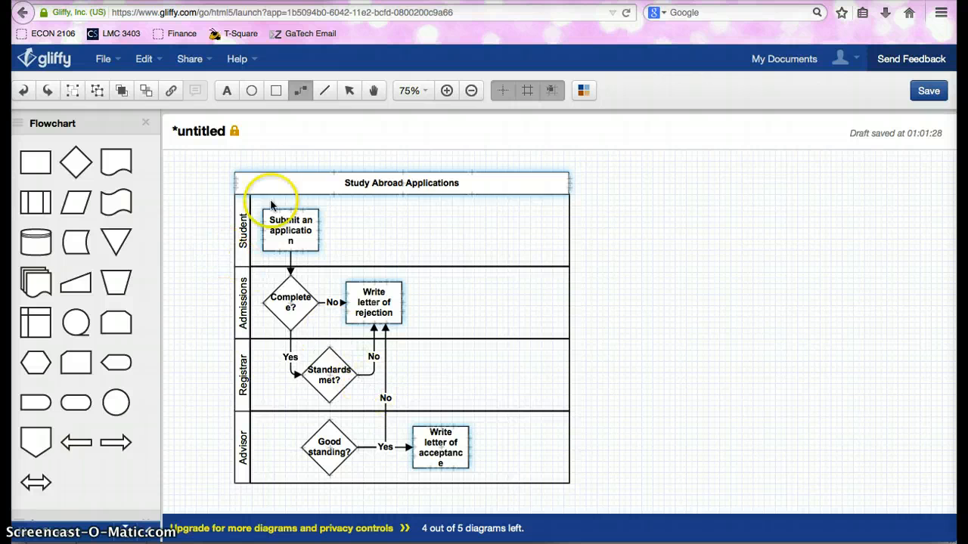
- Shift the "Yes" connector's start lower on the "Good standing?" diamond and move the acceptance letter box down slightly to separate the two lines
click(349, 90)
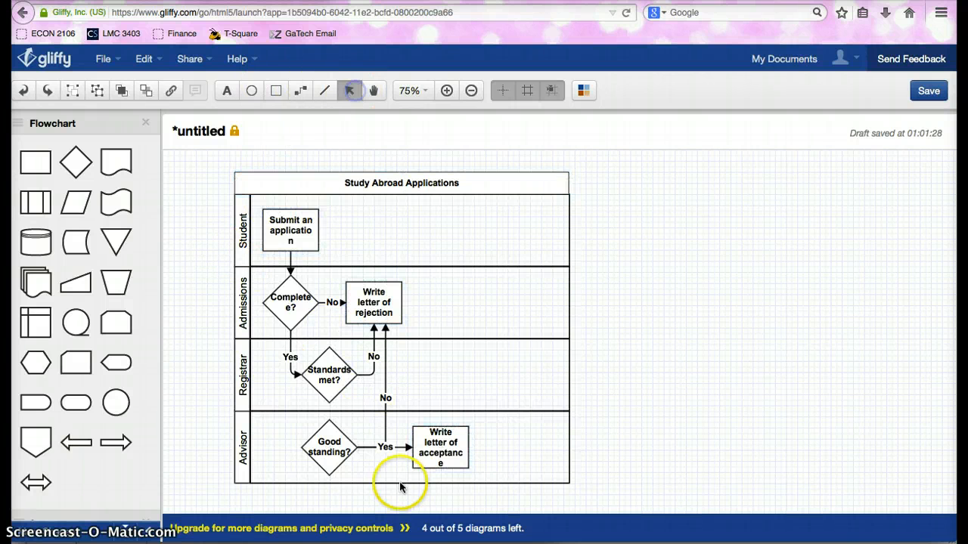
click(366, 451)
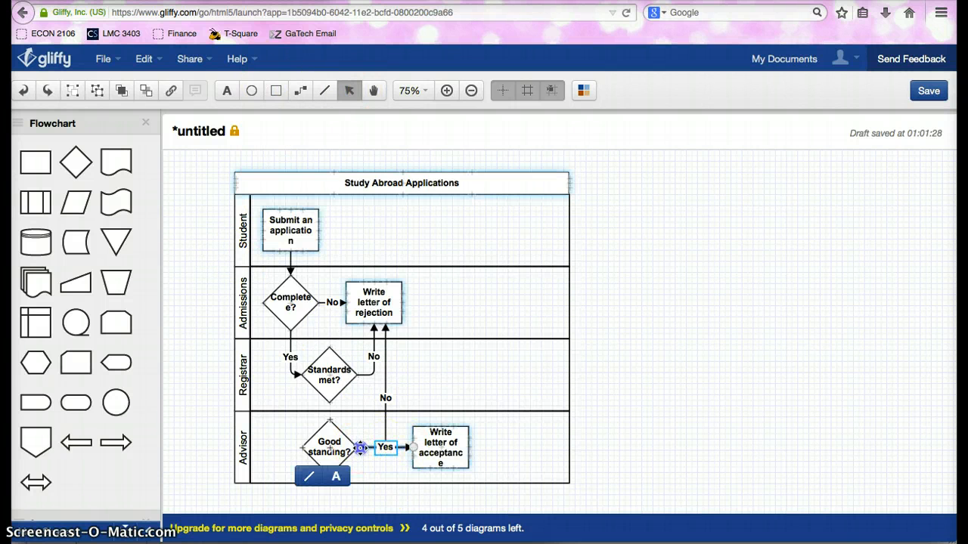
mouse_move(360, 448)
mouse_down()
mouse_move(332, 474)
mouse_move(351, 457)
mouse_up()
click(446, 448)
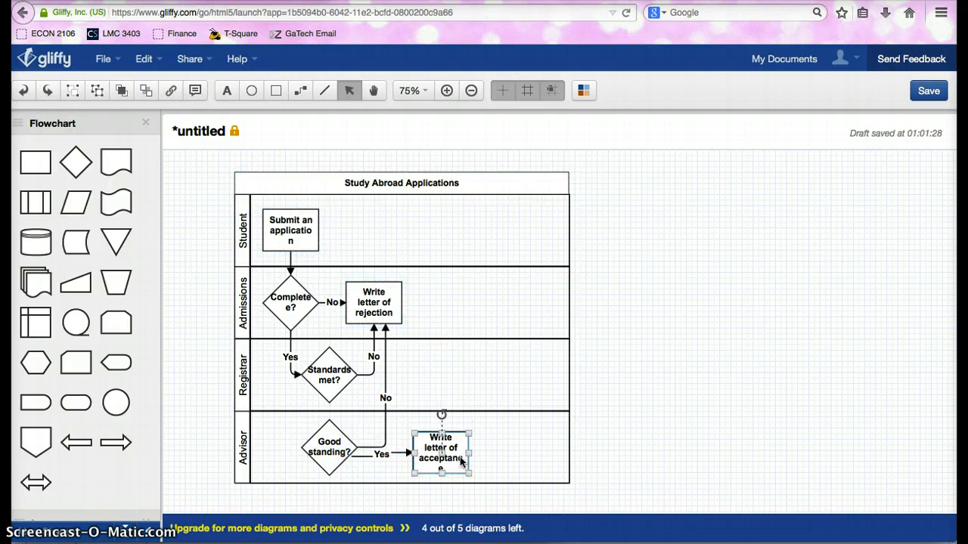